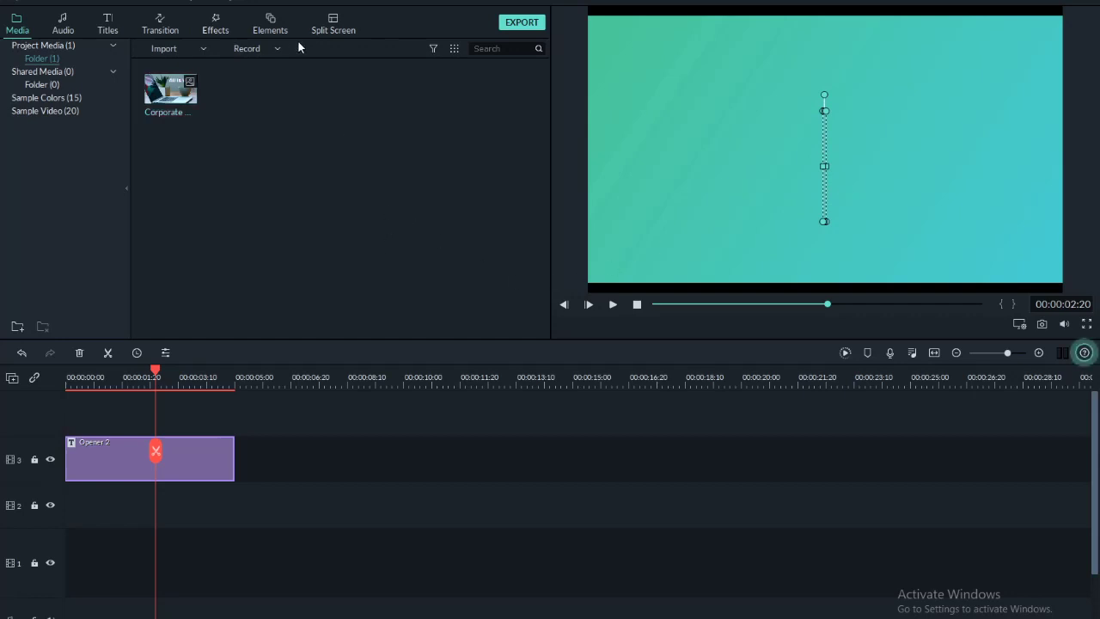
- Add the Bad TV Signal effect on a new track above the Opener 2 title, starting at the beginning of the timeline
click(814, 209)
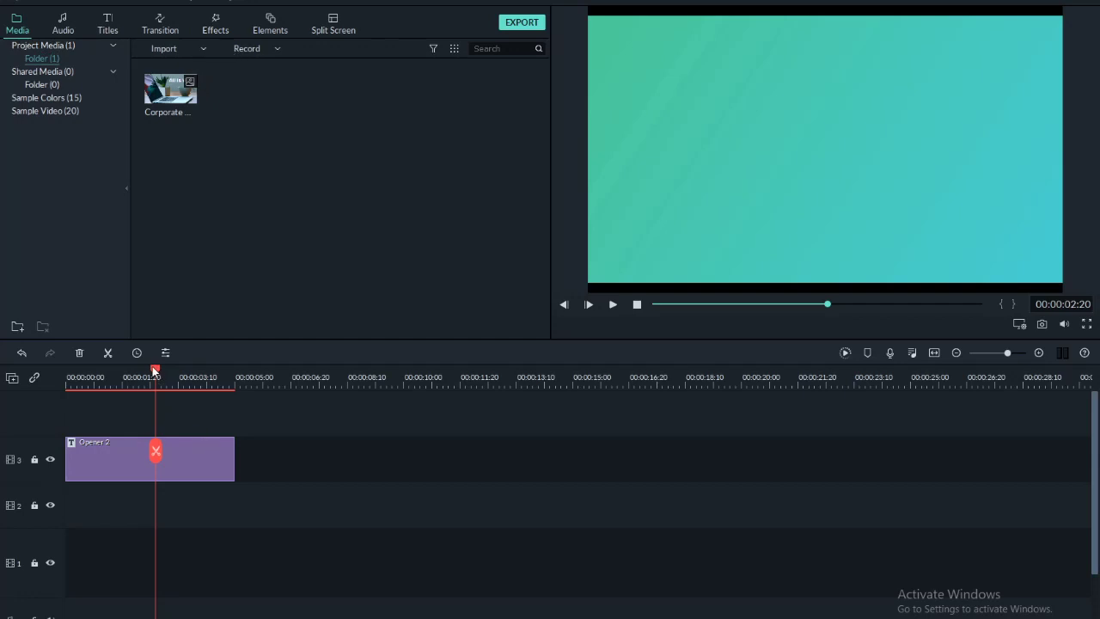
drag(152, 366, 143, 404)
click(214, 470)
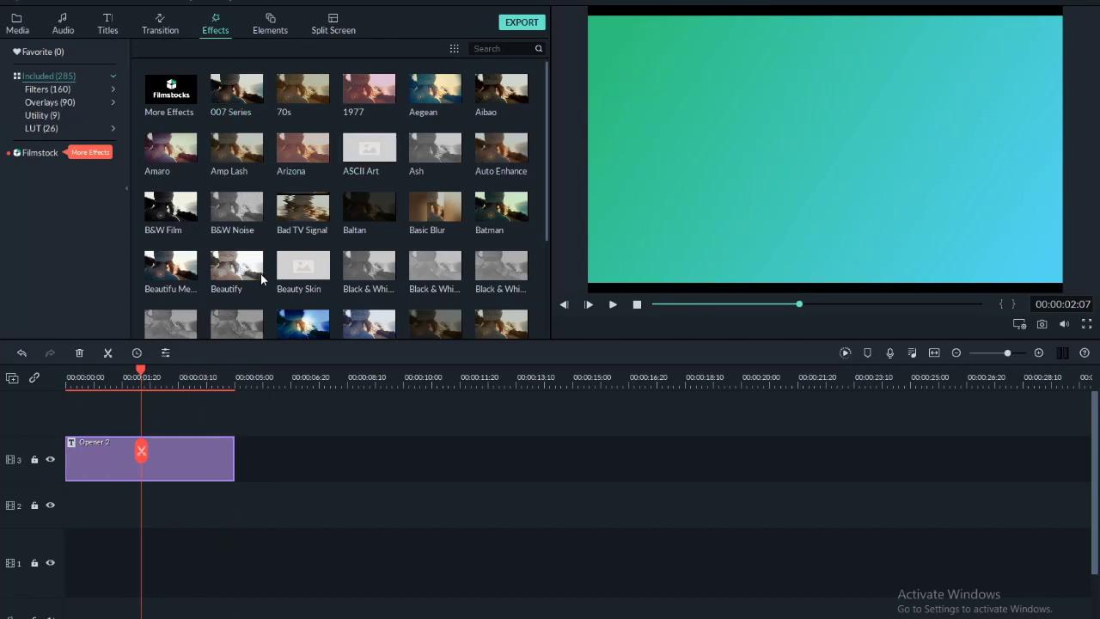
drag(144, 371, 155, 376)
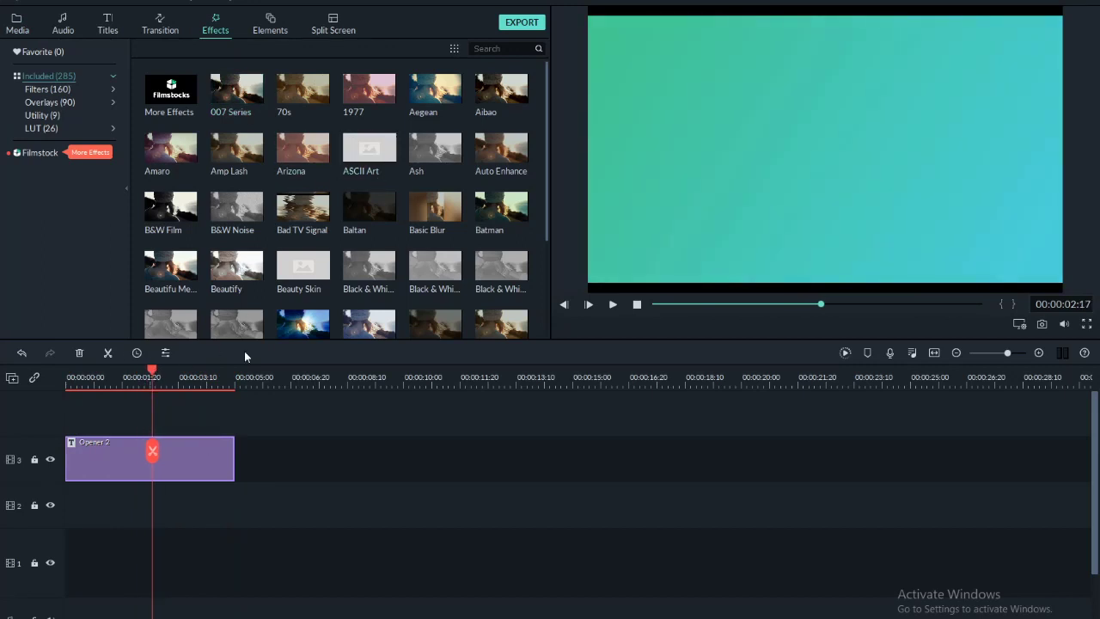
mouse_move(320, 210)
drag(319, 210, 53, 418)
- Play the title with the Bad TV Signal effect from the start and delete the effect clip
key(Home)
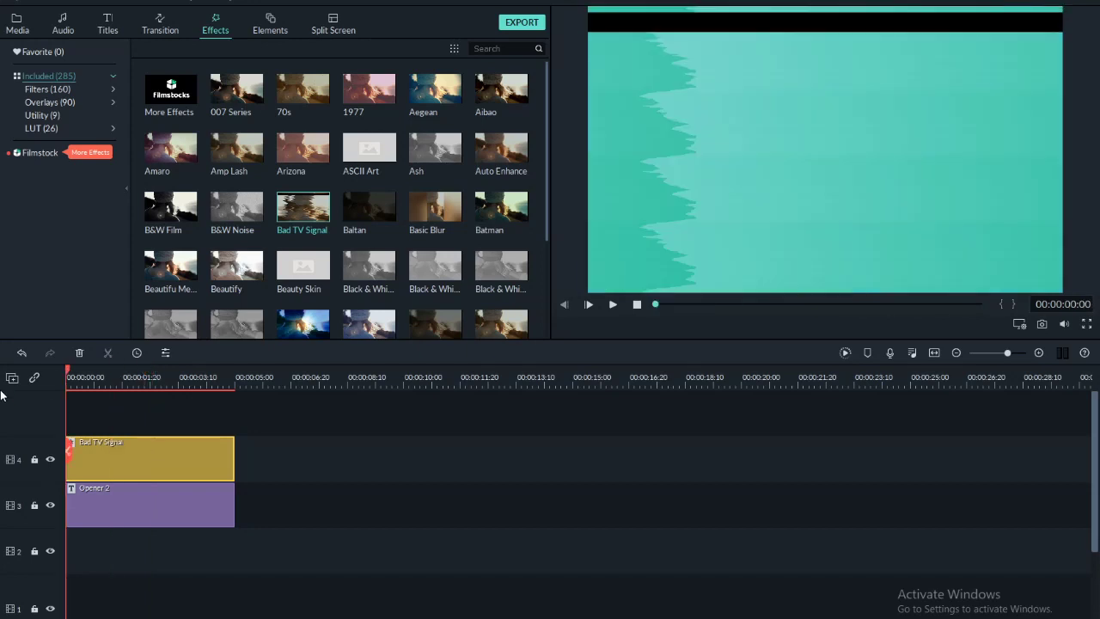
key(space)
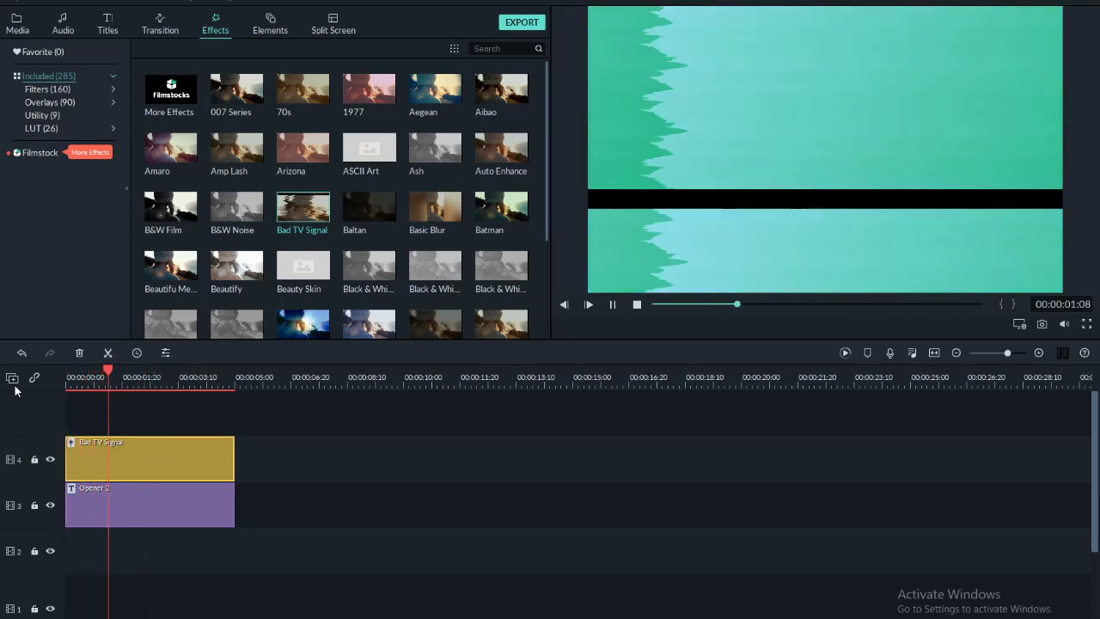
key(space)
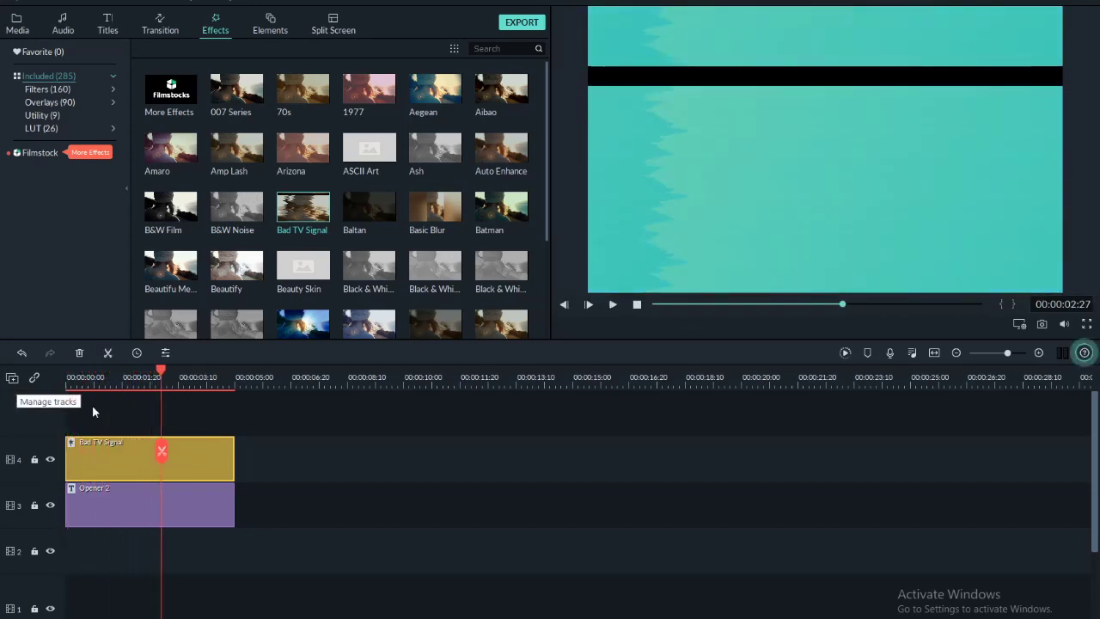
key(Delete)
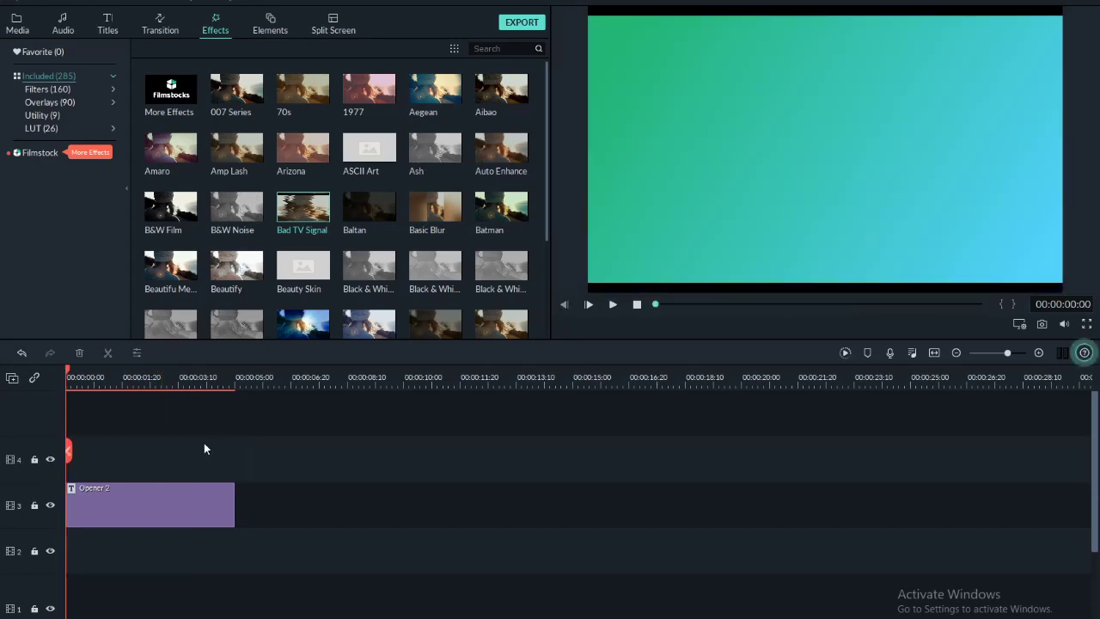
- Add the Four Seasons effect to the project and place it on track 4 directly above the Opener 2 title
scroll(396, 240, down, 5)
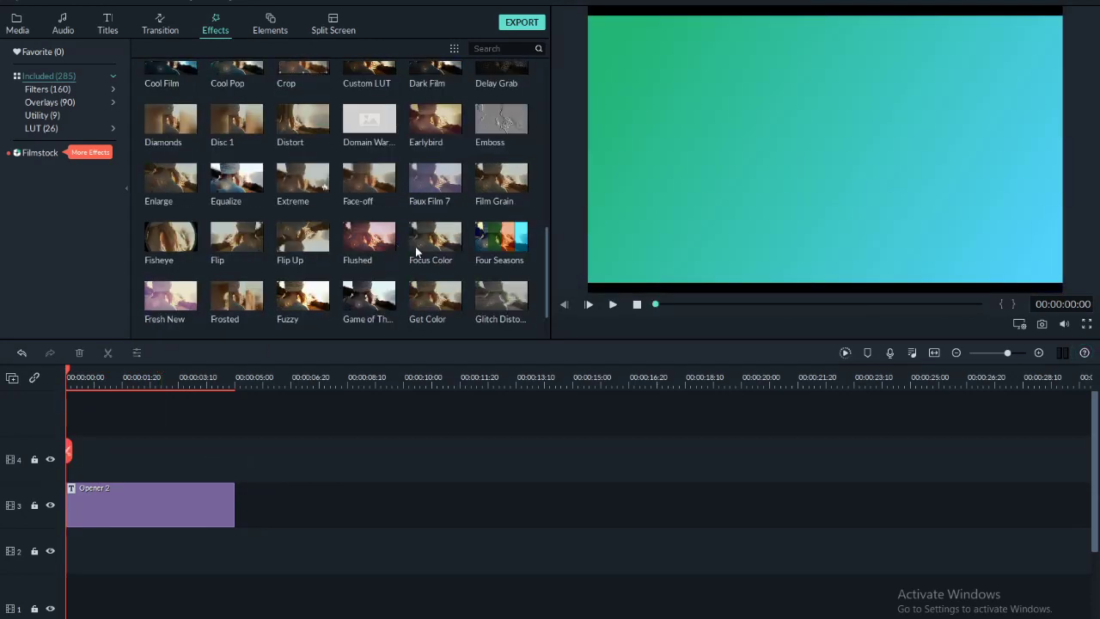
scroll(389, 264, down, 1)
mouse_move(496, 185)
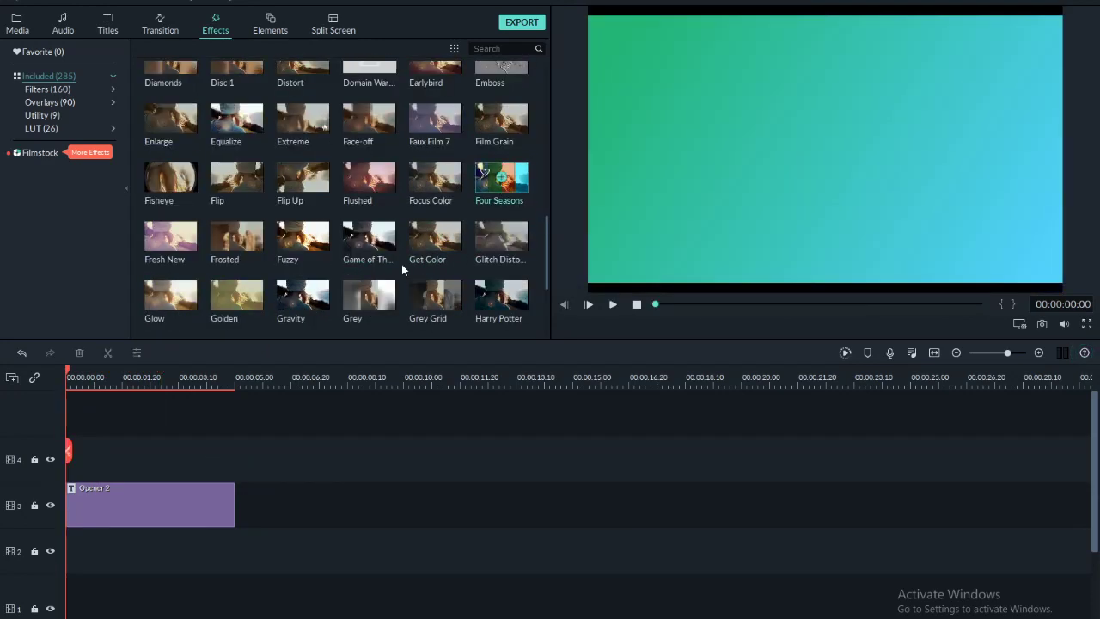
click(502, 177)
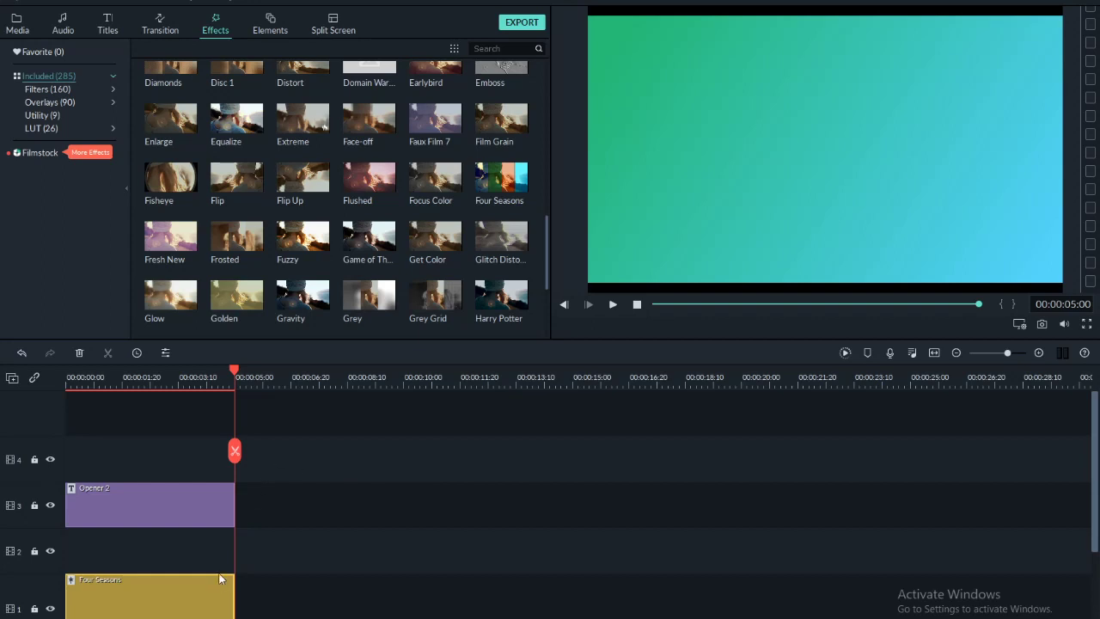
drag(219, 579, 176, 463)
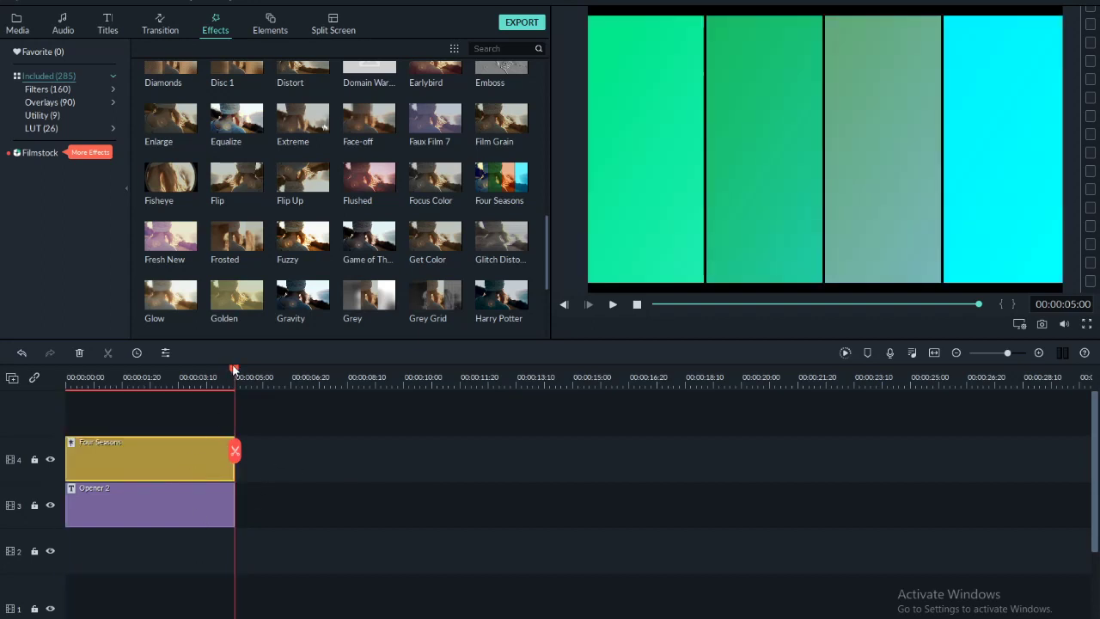
- Play the title with the Four Seasons effect from the start and undo adding the effect
drag(233, 369, 34, 362)
key(space)
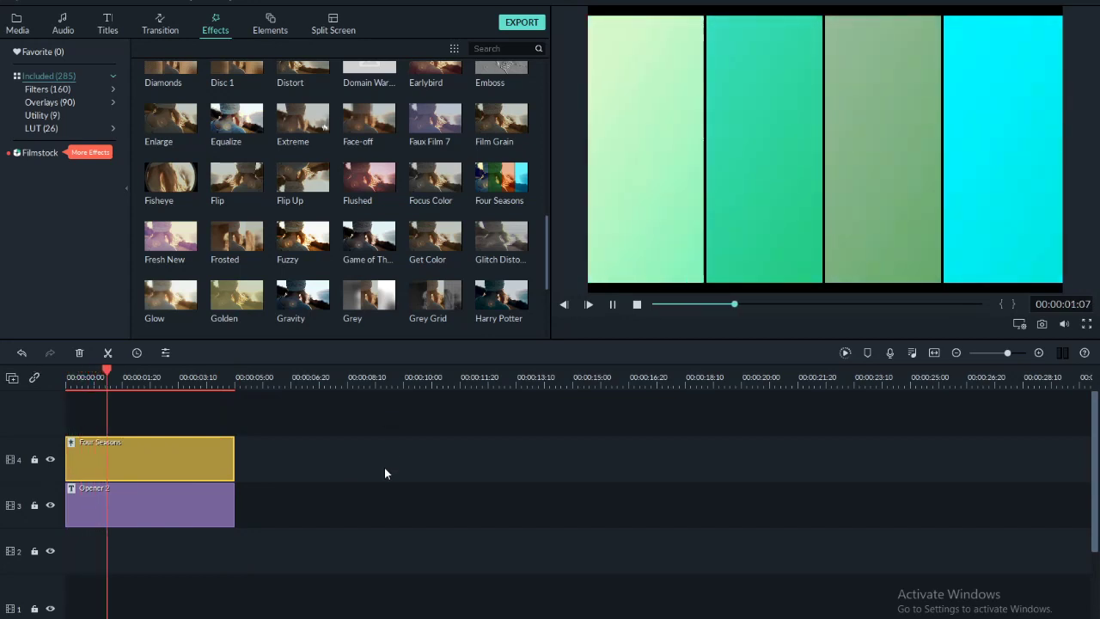
click(587, 305)
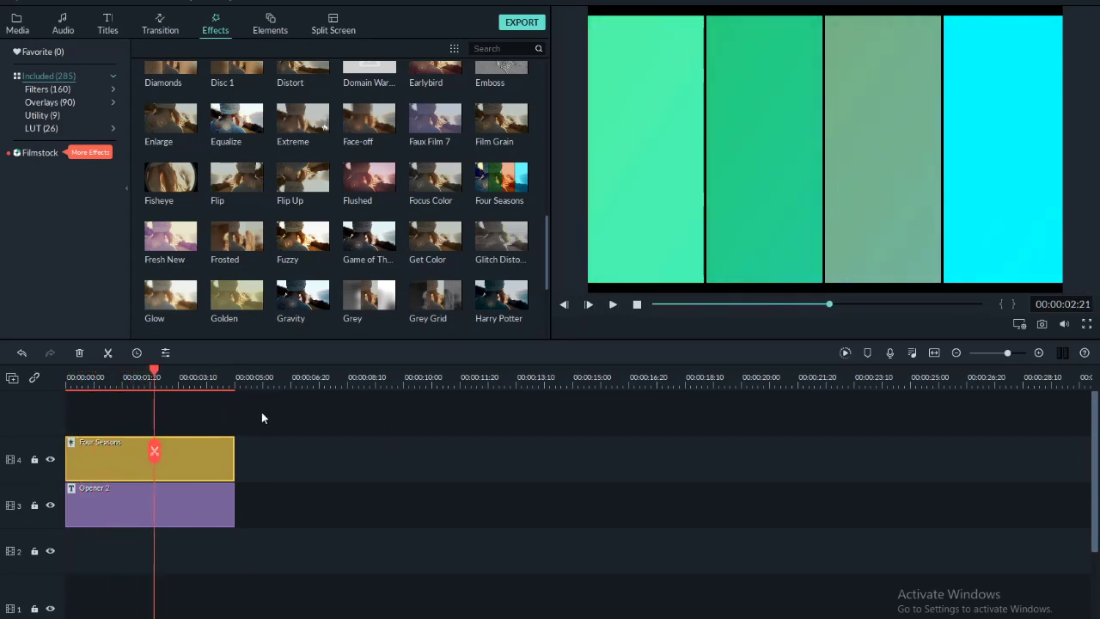
key(ctrl+z)
key(ctrl+z)
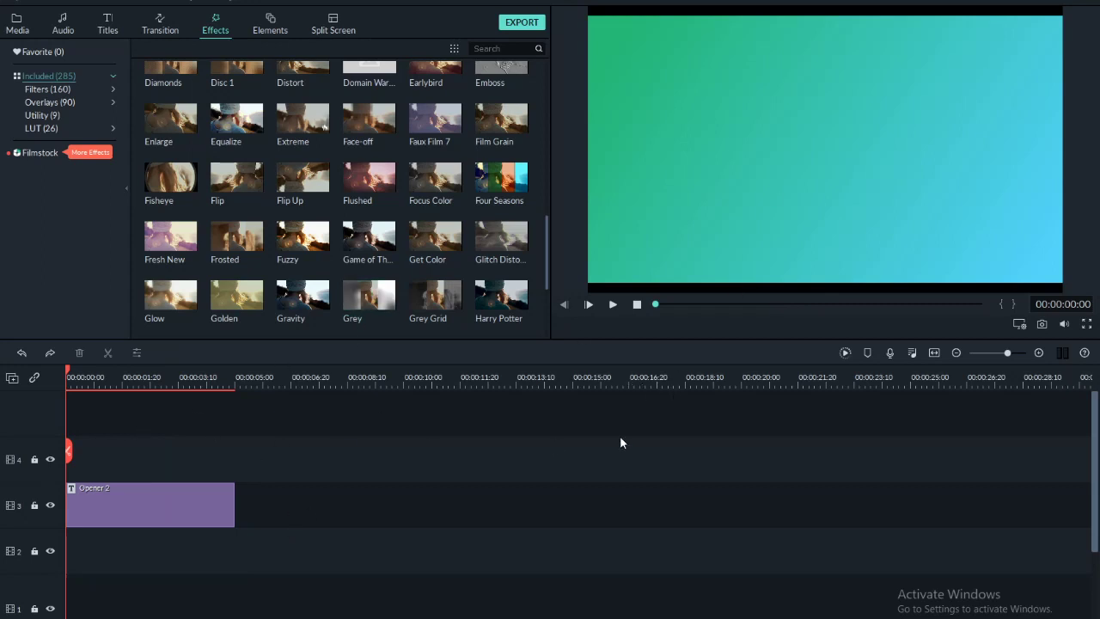
- Add the Shine B effect to the project and place it on track 4 directly above the Opener 2 title
mouse_move(498, 203)
scroll(366, 292, down, 5)
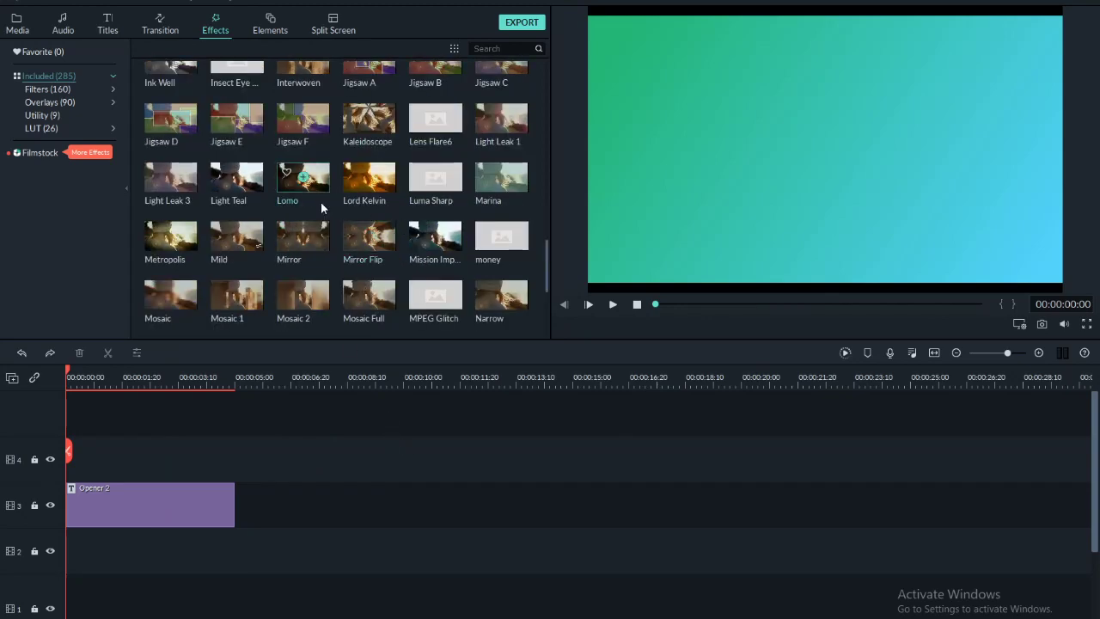
scroll(320, 201, down, 5)
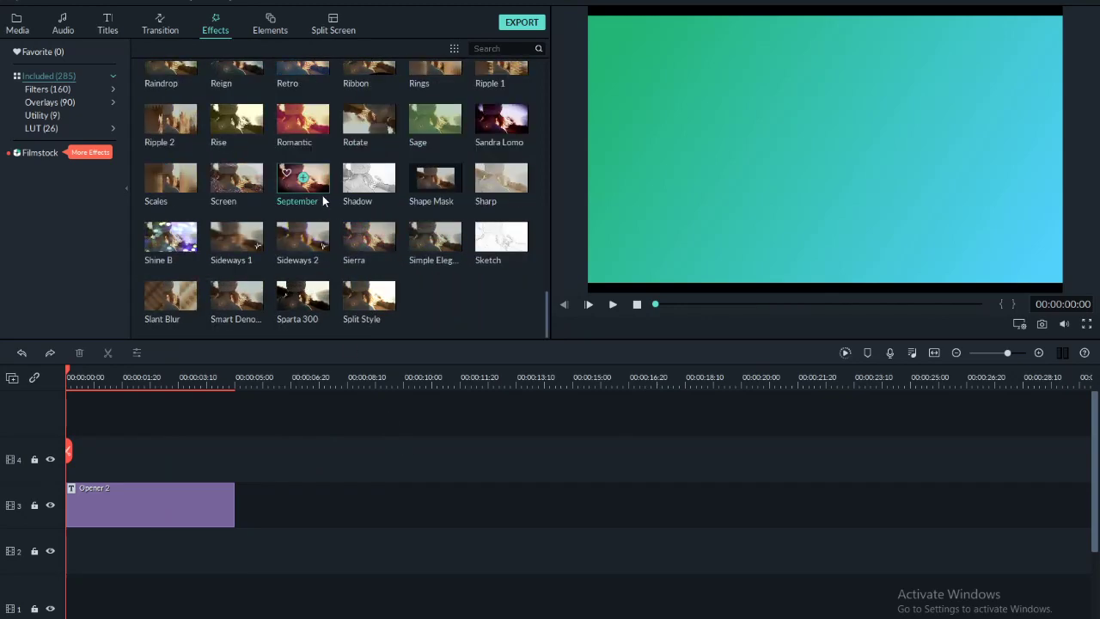
click(179, 245)
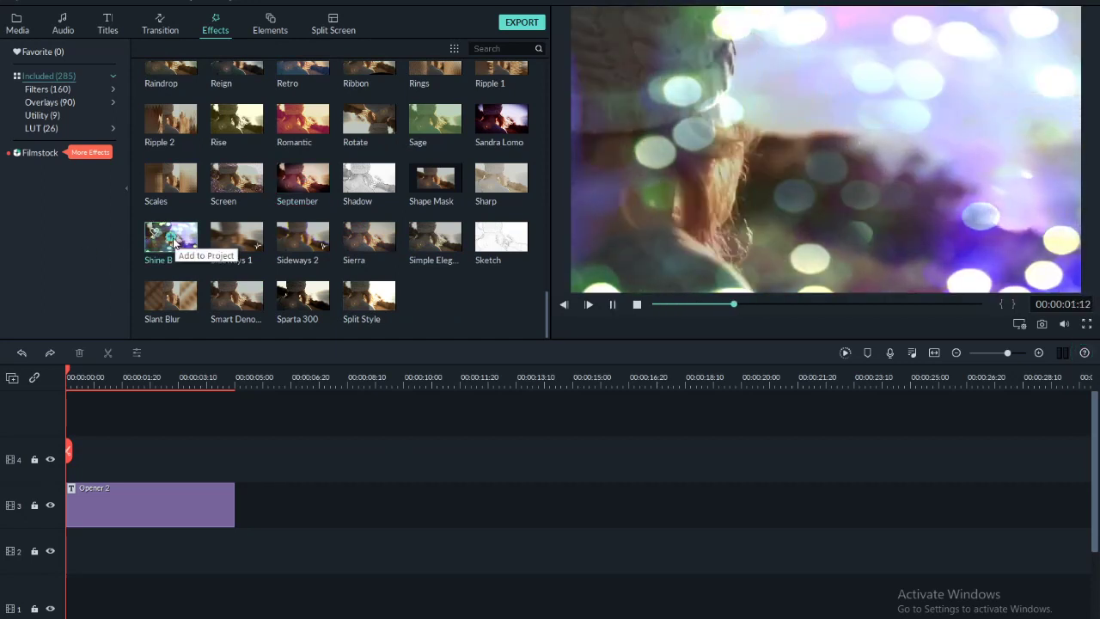
click(171, 237)
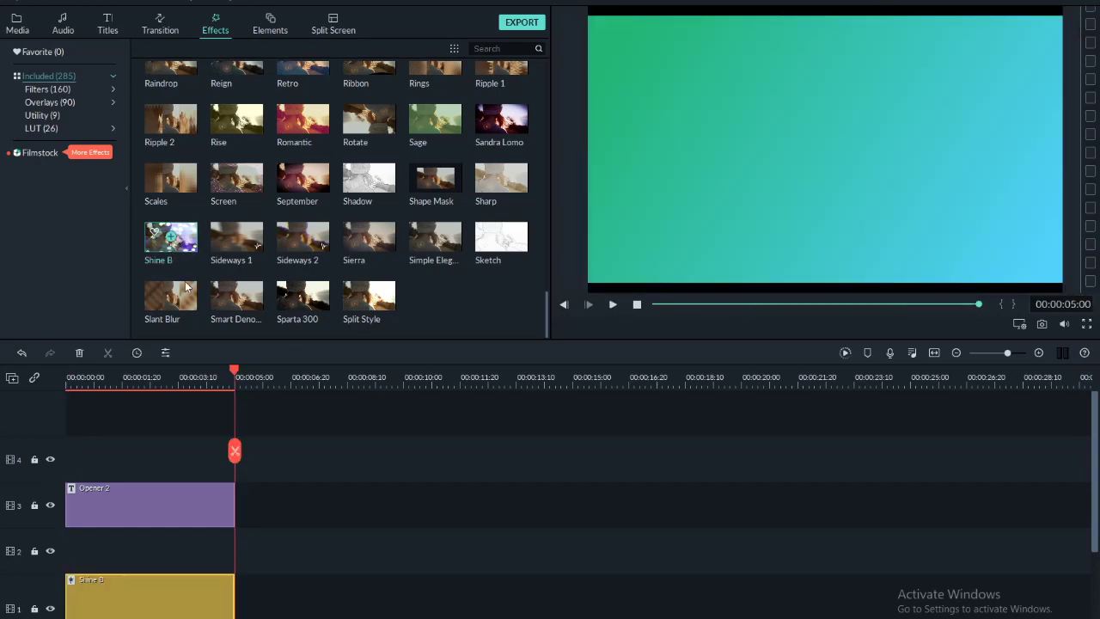
drag(180, 592, 148, 443)
- Play the title with the Shine B effect from the start and undo adding the effect
drag(237, 374, 4, 436)
key(space)
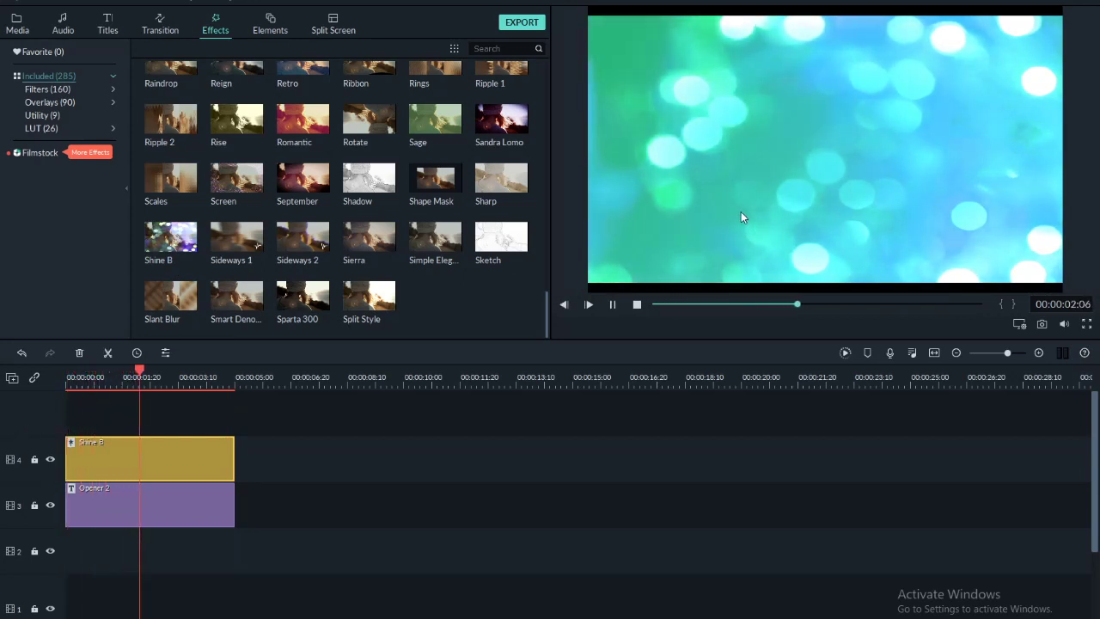
key(space)
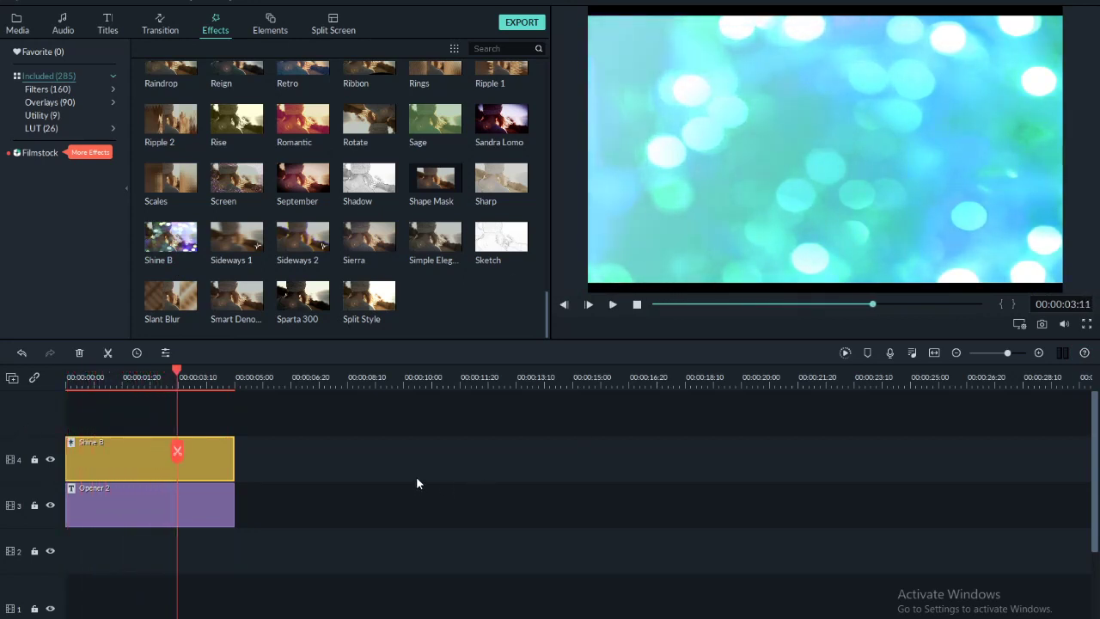
key(ctrl+z)
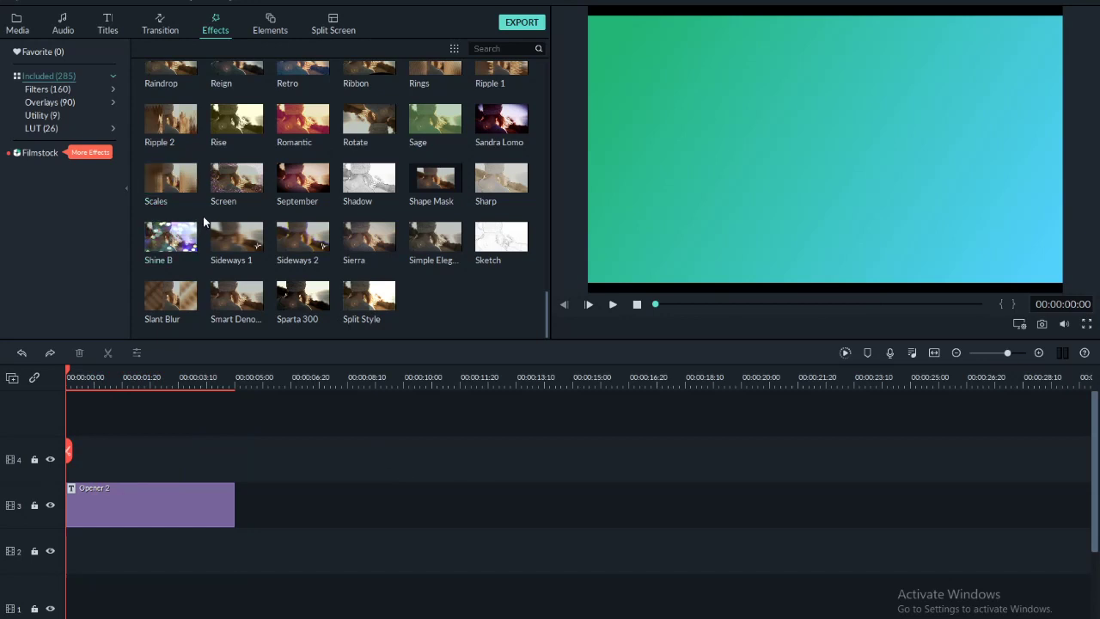
- Add the pink heart Element Love 2 to the project and place it on track 4 above the Opener 2 title
scroll(273, 236, down, 3)
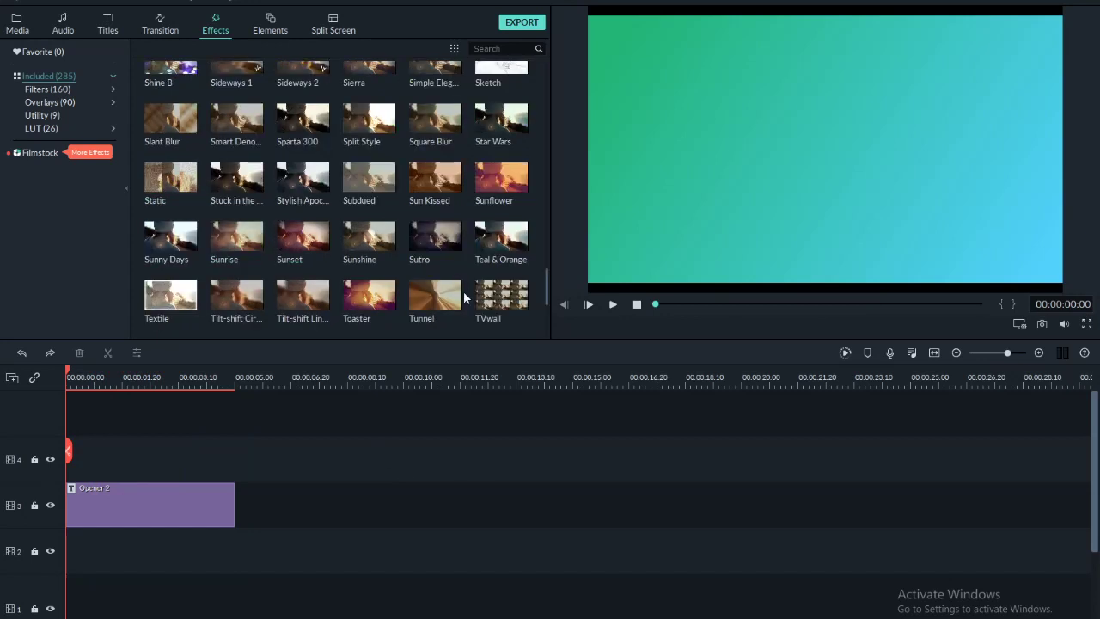
scroll(385, 252, down, 4)
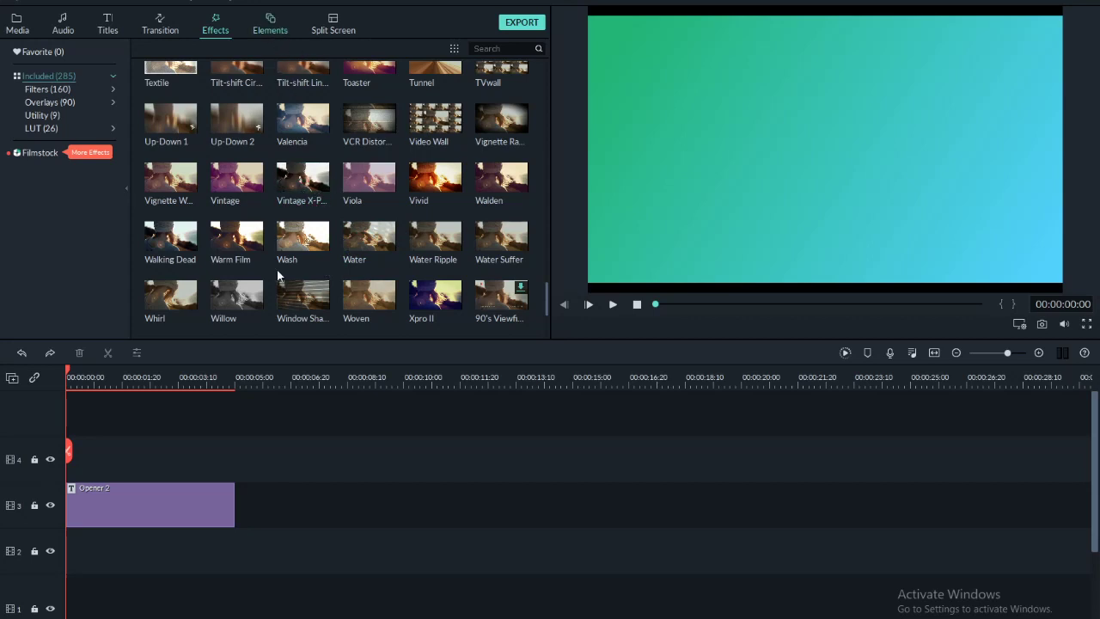
click(271, 30)
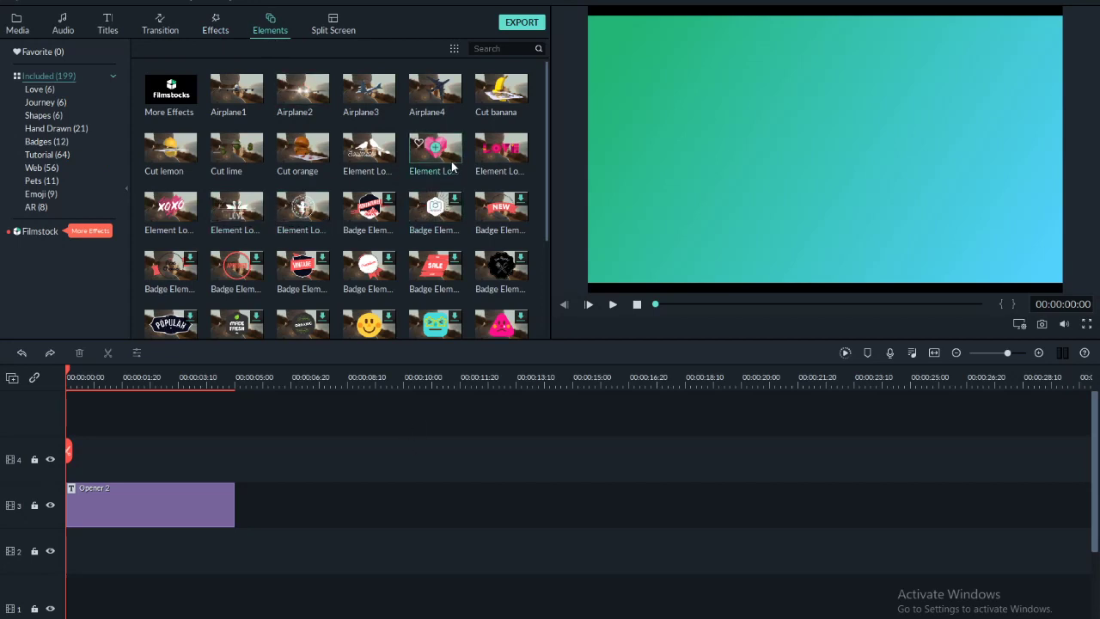
scroll(396, 271, down, 5)
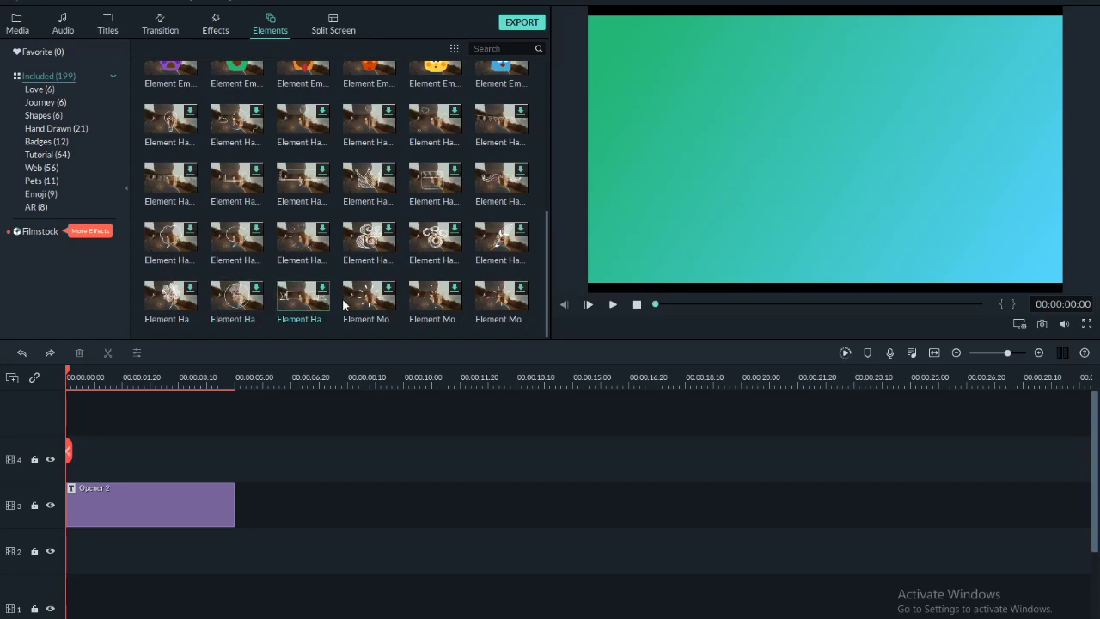
scroll(351, 301, down, 3)
scroll(350, 301, up, 10)
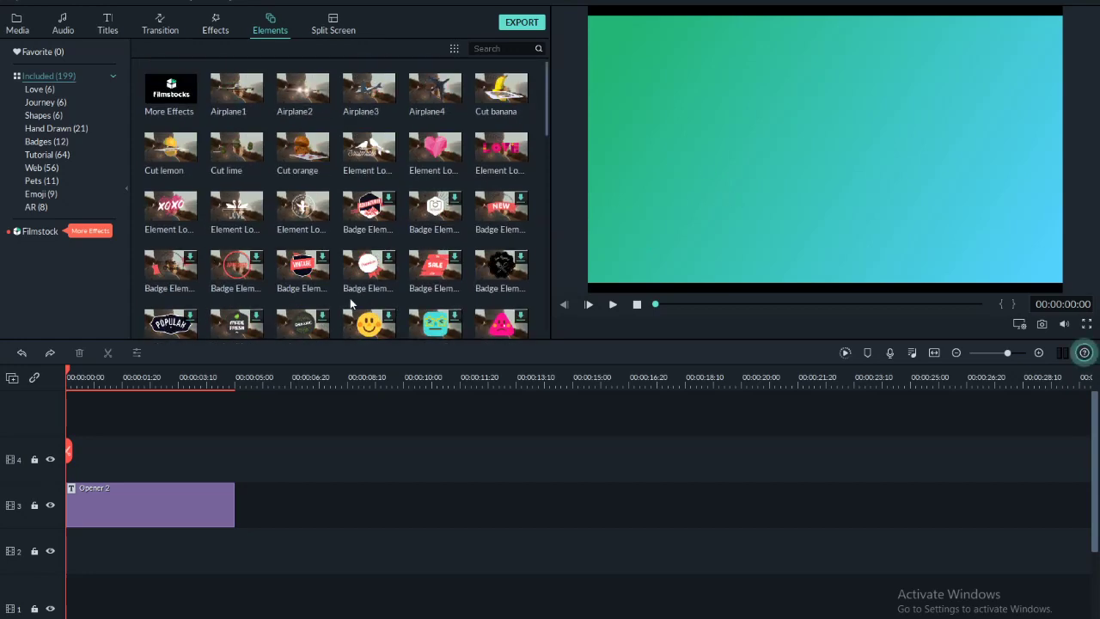
click(435, 149)
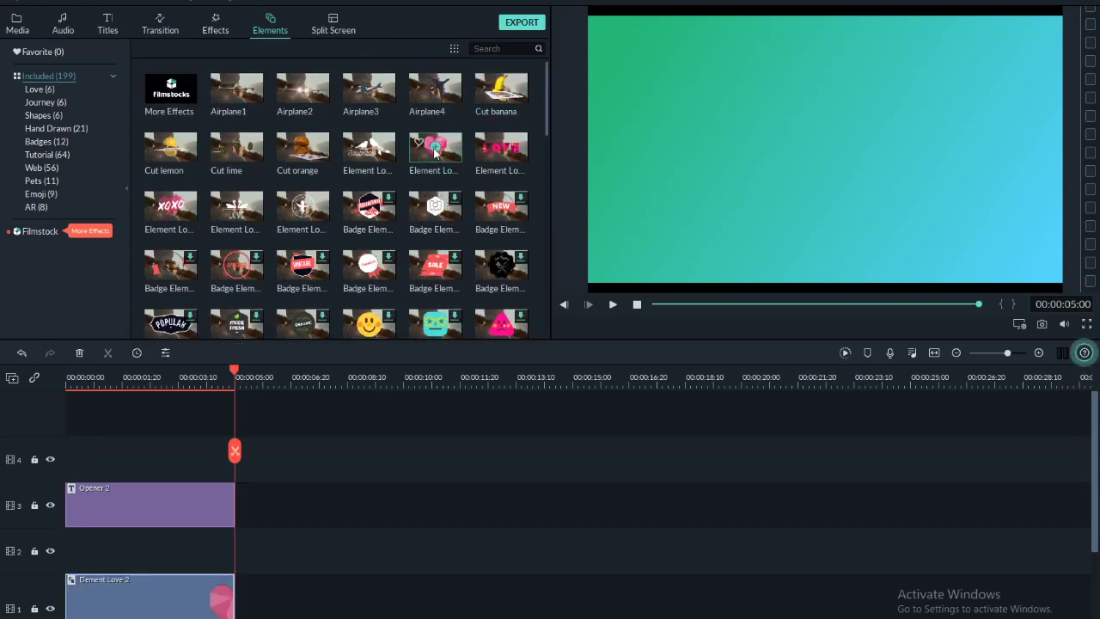
drag(128, 616, 101, 470)
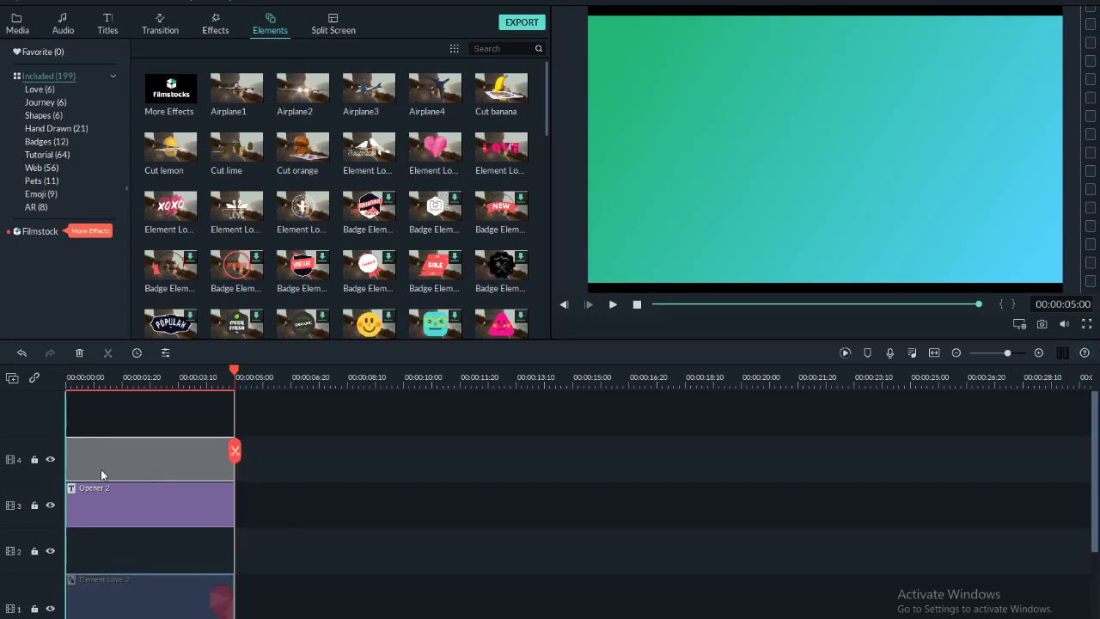
- Resize and reposition the heart element within the video frame and close its settings
double_click(794, 147)
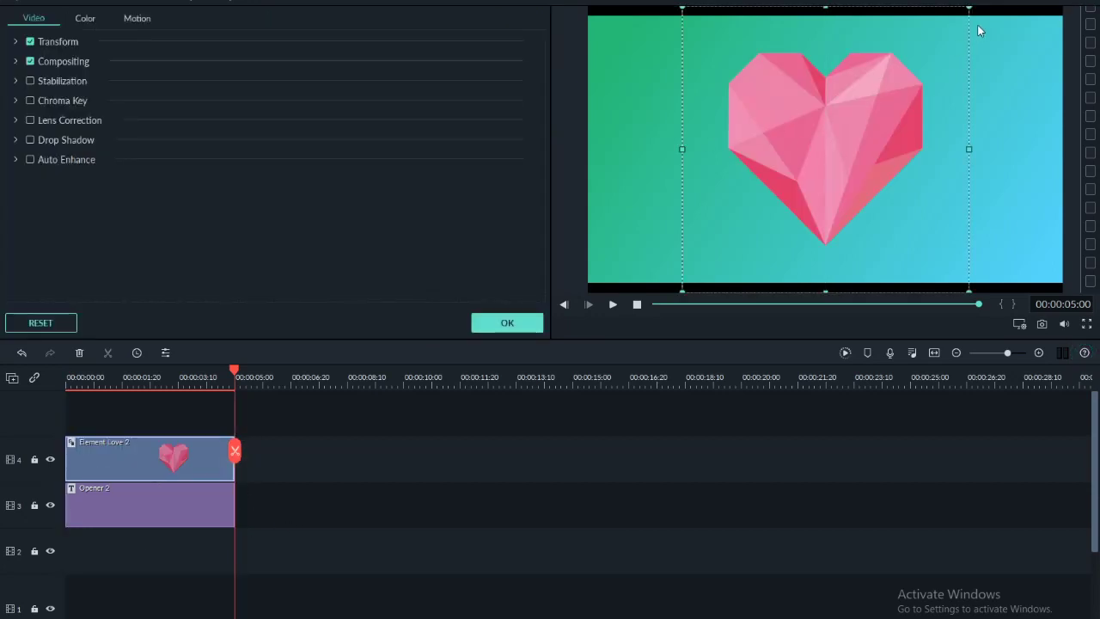
drag(926, 46, 712, 228)
drag(989, 79, 1038, 47)
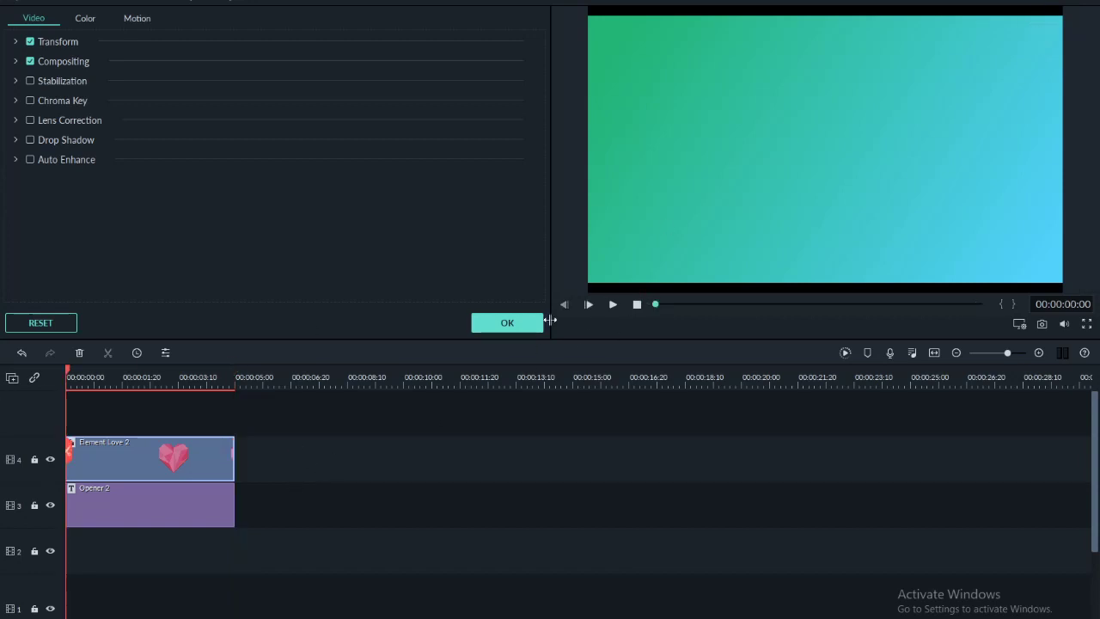
click(516, 322)
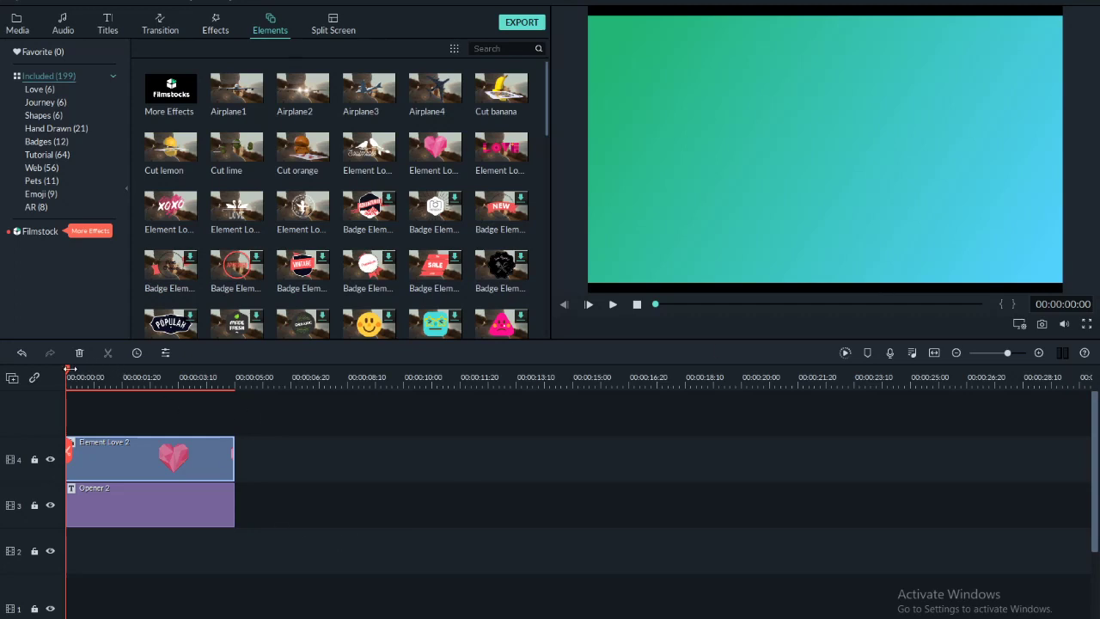
- Scrub through the heart animation on the timeline and delete the heart element from track 4
mouse_move(67, 369)
mouse_down()
mouse_move(205, 385)
mouse_move(35, 382)
mouse_move(247, 410)
mouse_move(267, 425)
mouse_up()
click(120, 469)
key(Delete)
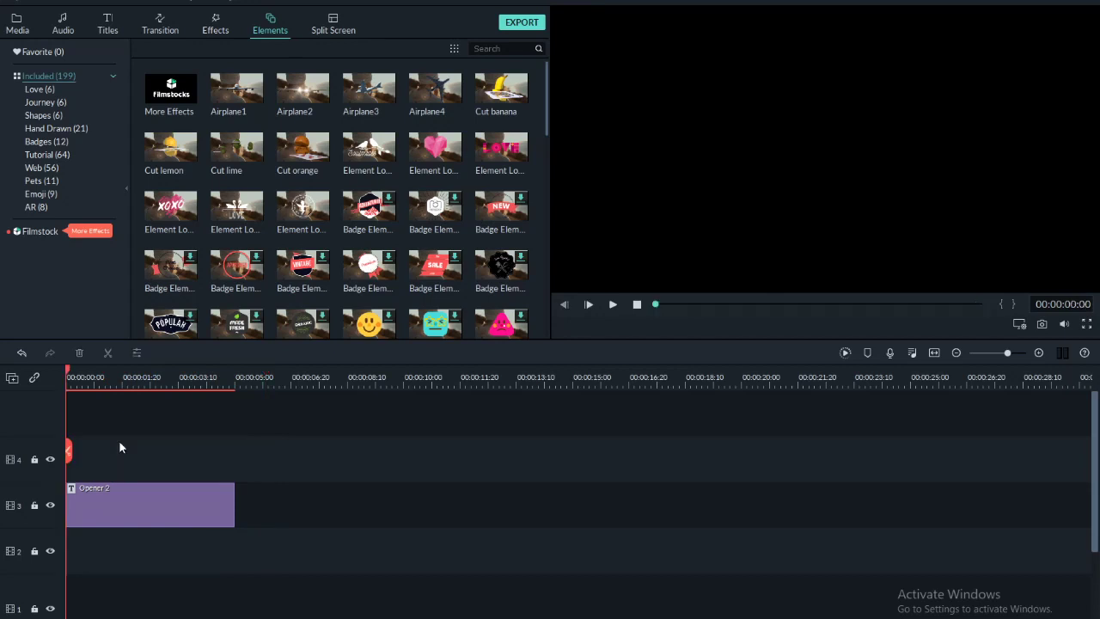
- Preview the split screen layout with two equal side-by-side panes
mouse_move(362, 96)
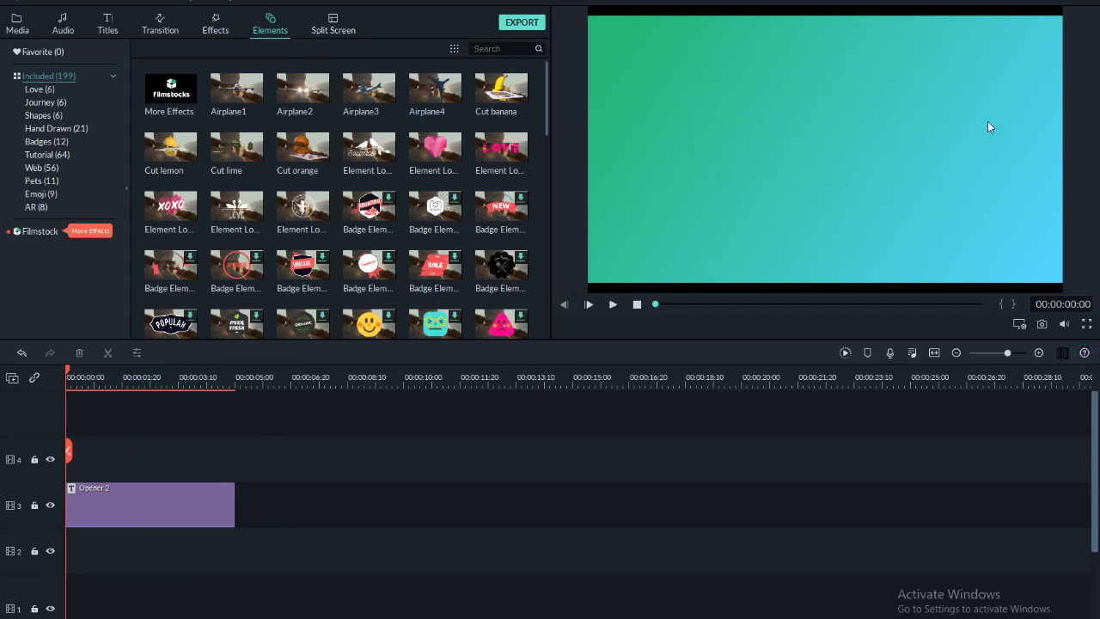
click(338, 30)
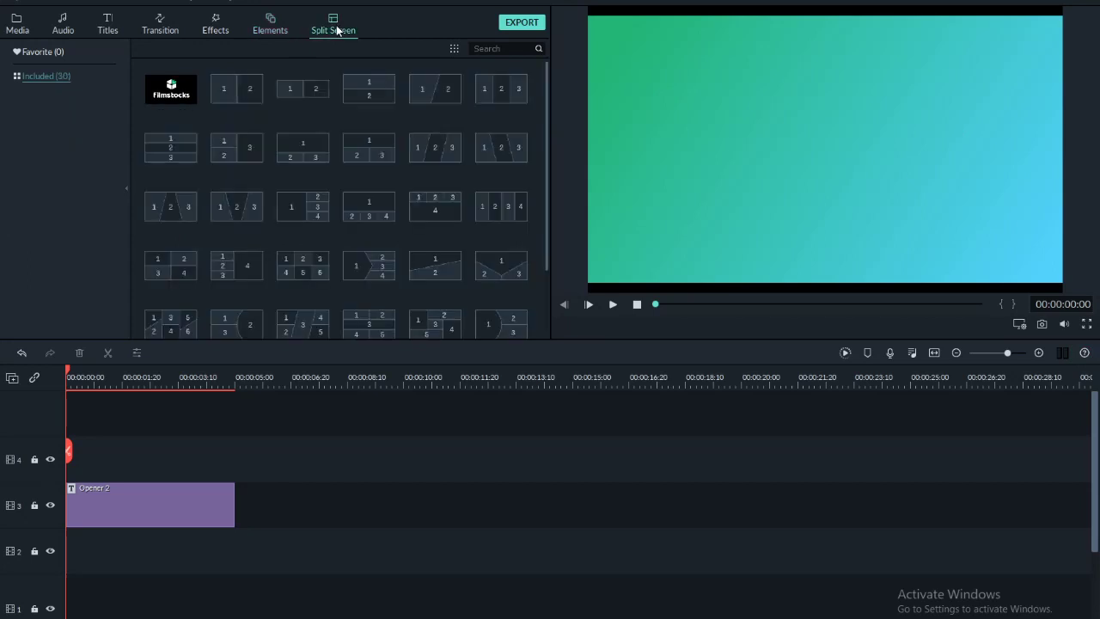
click(239, 99)
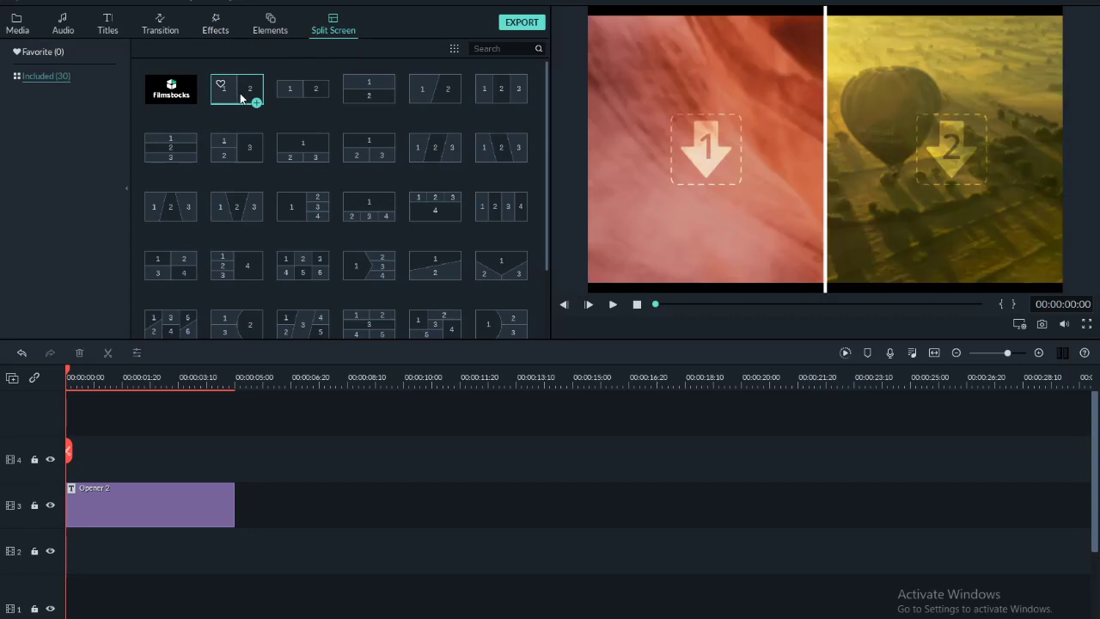
- Preview the horizontal and slanted two-pane layouts and several three-pane split screen layouts, then scrub briefly into the Opener 2 title
click(378, 99)
click(435, 97)
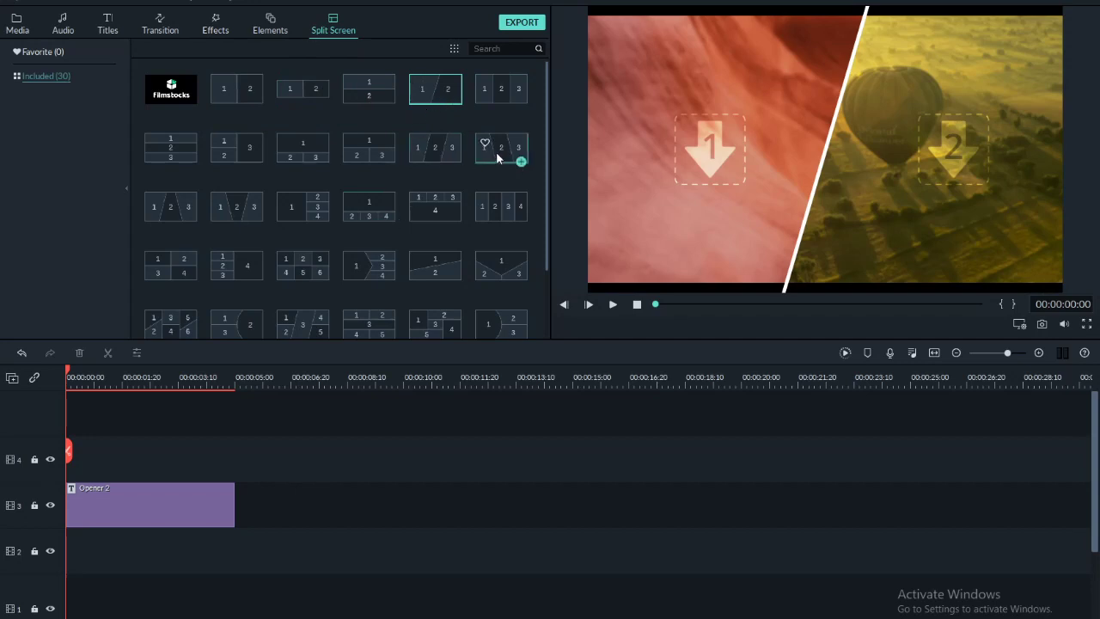
click(235, 157)
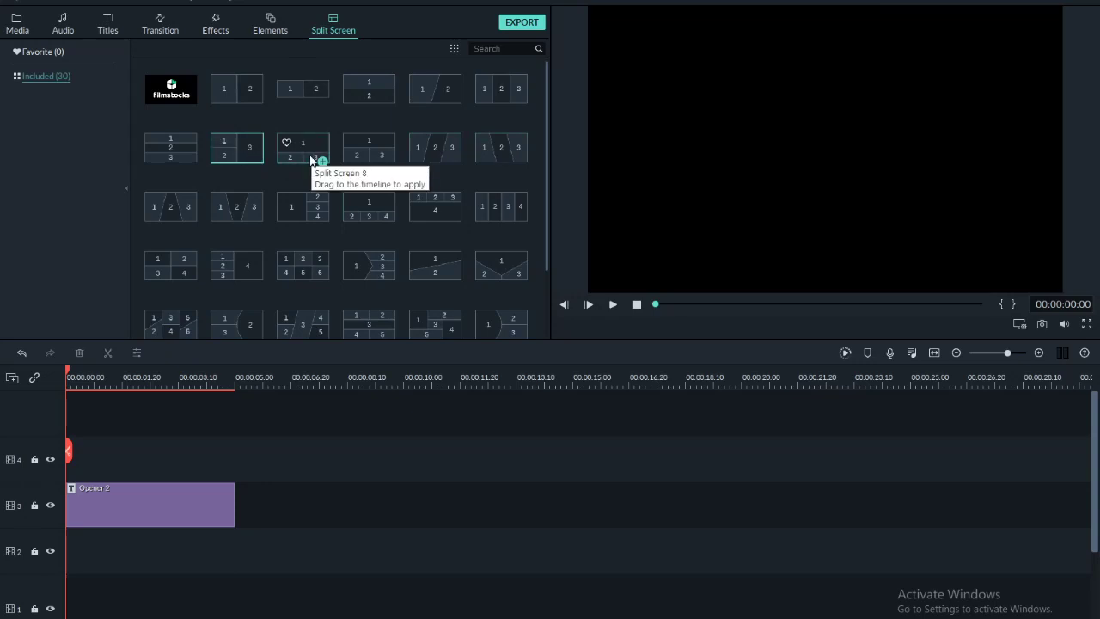
click(300, 149)
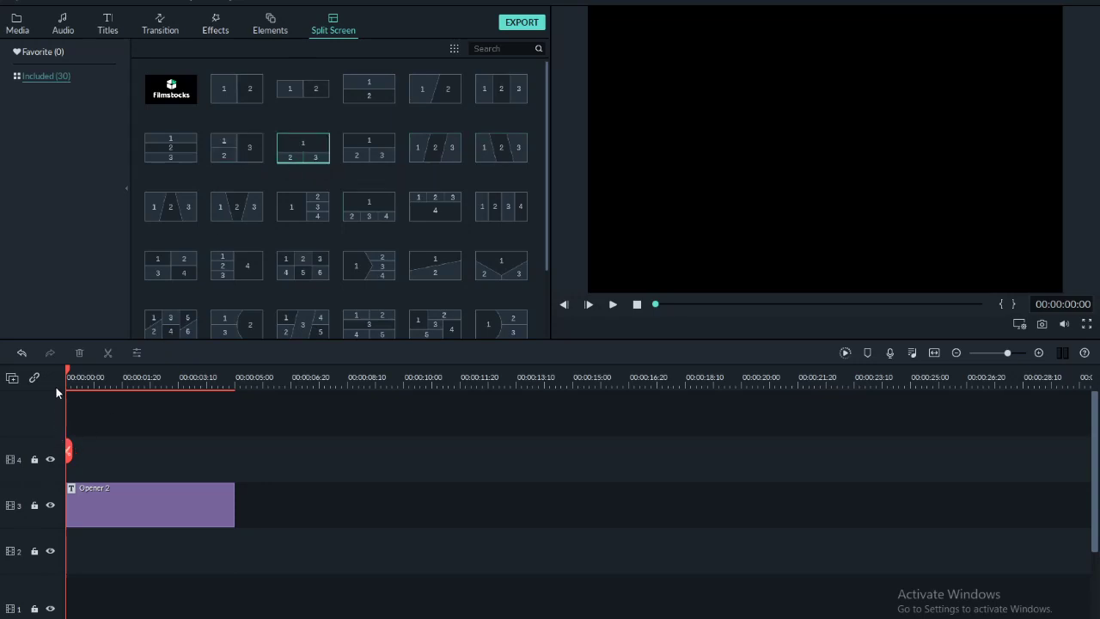
mouse_move(67, 371)
mouse_down()
mouse_move(142, 384)
mouse_move(87, 378)
mouse_up()
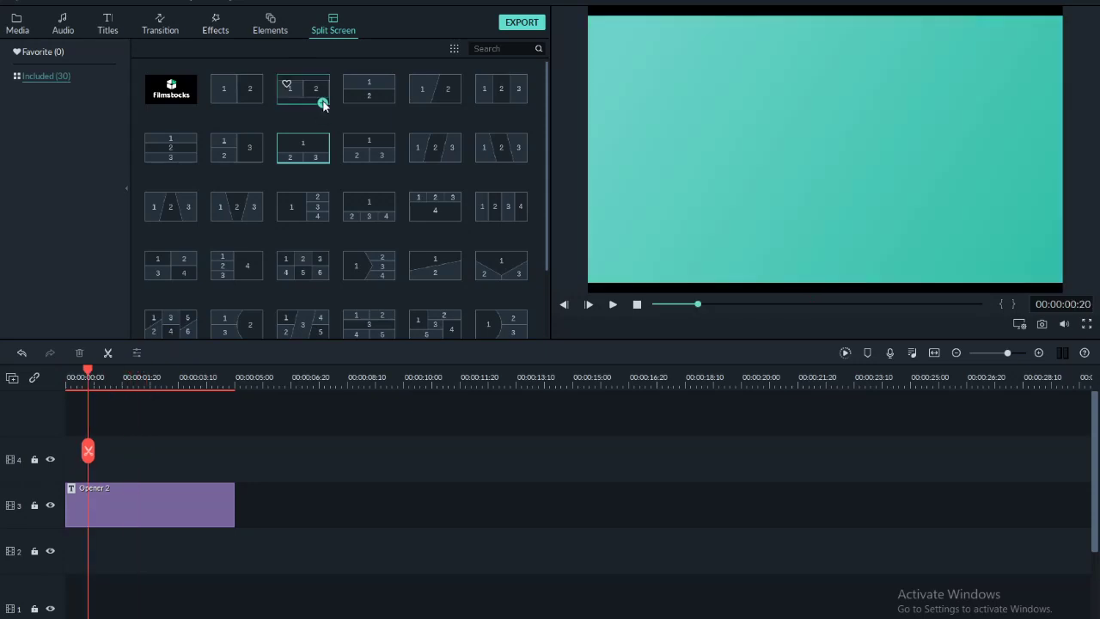
- Place the Split Screen 9 layout on track 4 above the Opener 2 title, check its three panes and close its settings
click(384, 158)
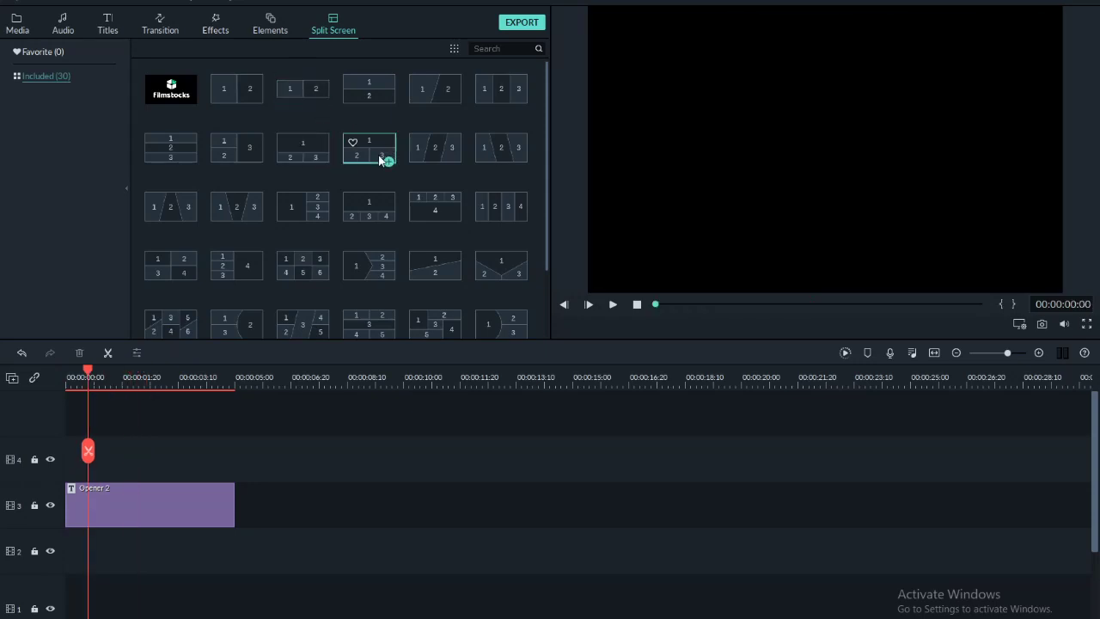
drag(370, 145, 71, 461)
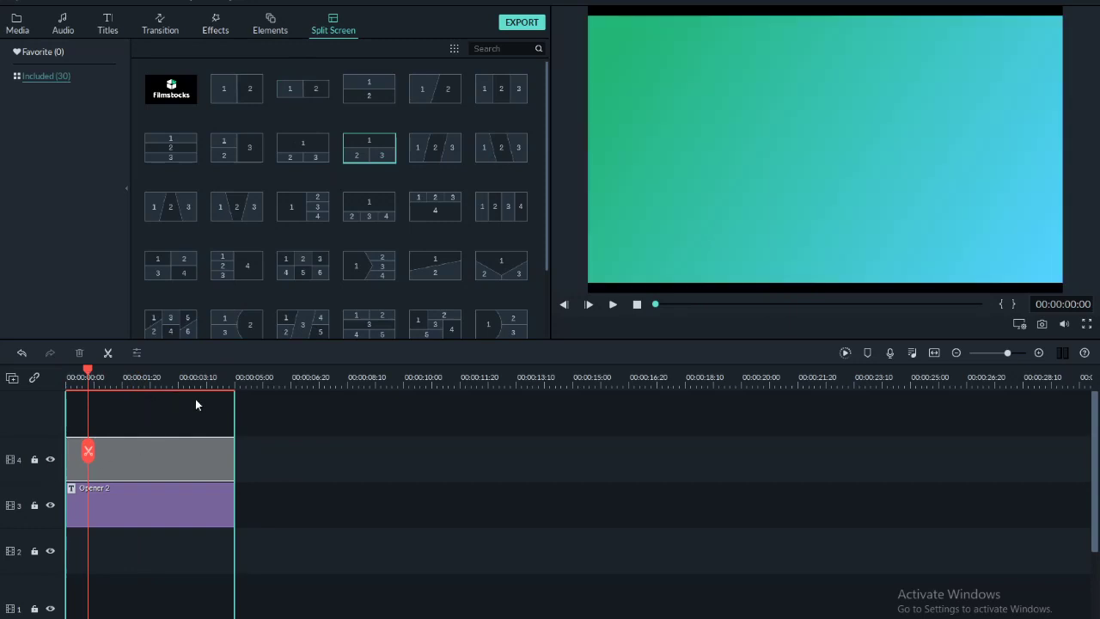
double_click(211, 469)
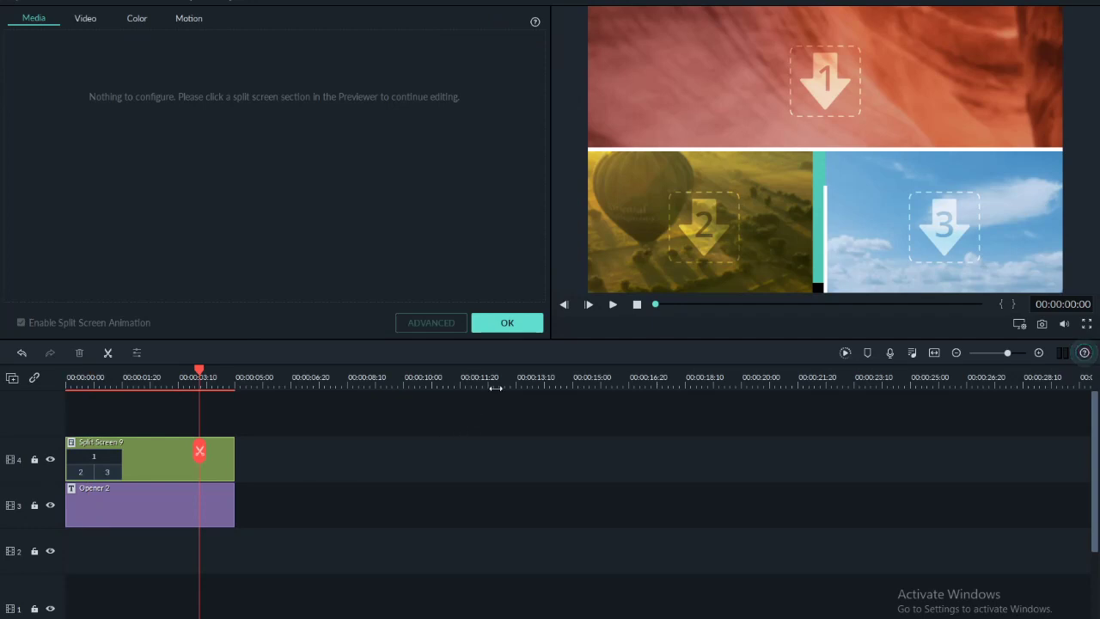
click(507, 323)
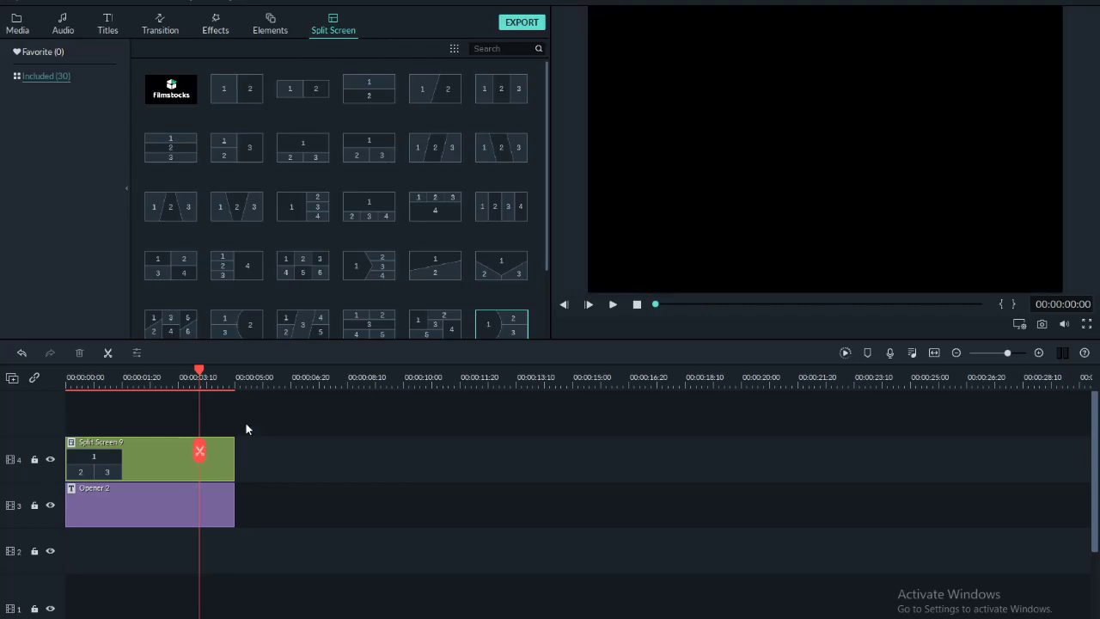
- Replace Split Screen 9 on track 4 with the curved three-pane Split Screen 29 layout, aligned with the start of Opener 2
drag(548, 204, 548, 279)
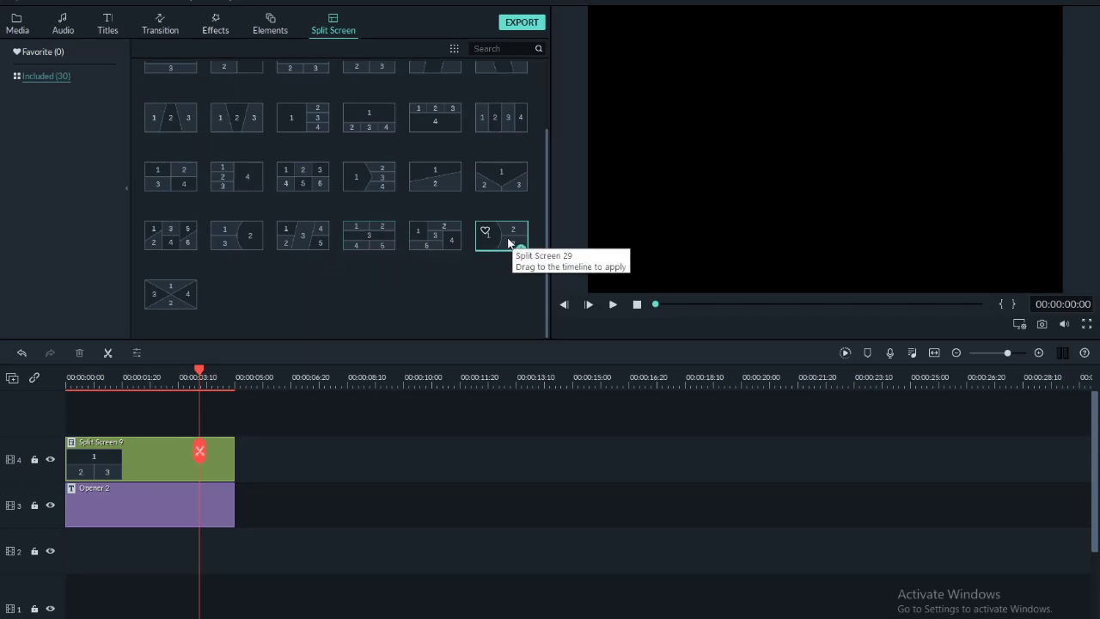
drag(508, 243, 137, 443)
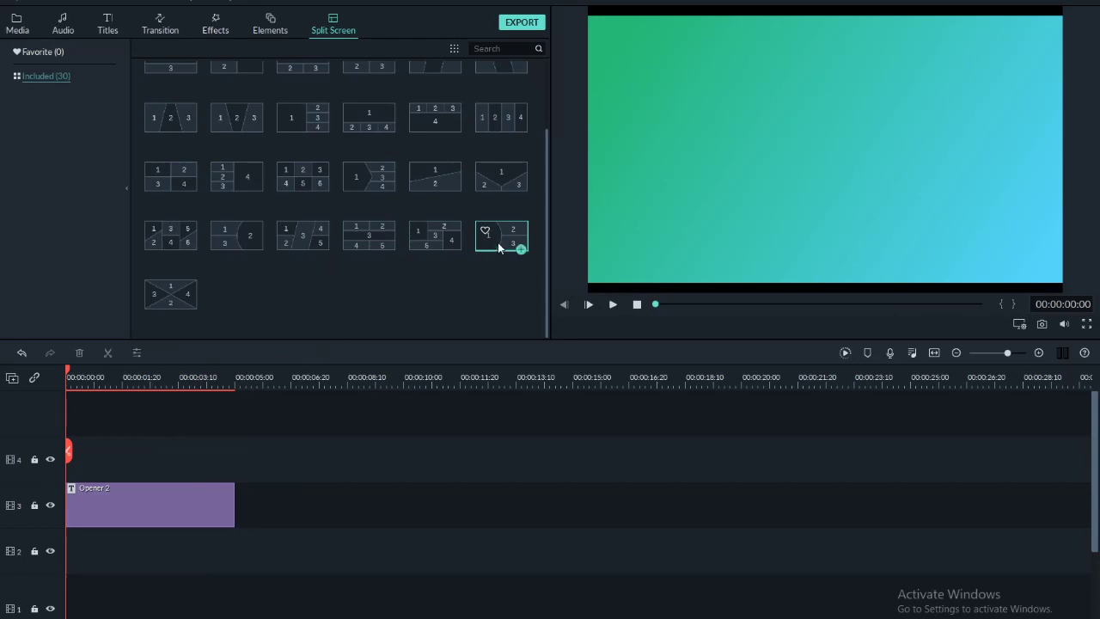
drag(499, 247, 202, 420)
drag(98, 461, 73, 464)
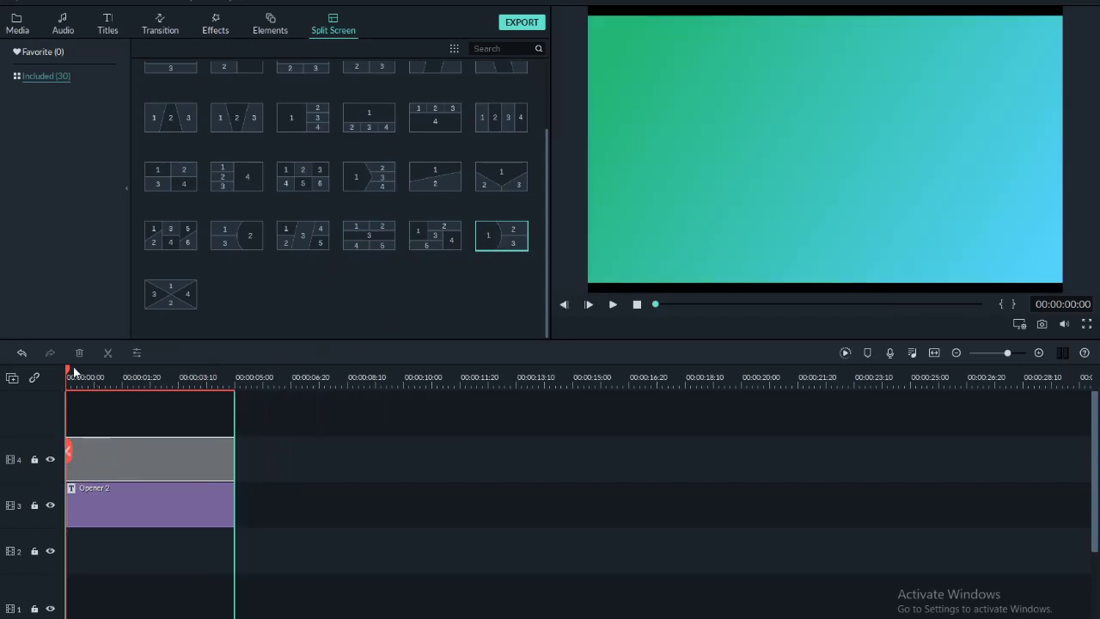
- Scrub back and forth through the Split Screen 29 animation on the timeline, ending at about 00:00:03:12
drag(68, 376, 184, 378)
click(192, 388)
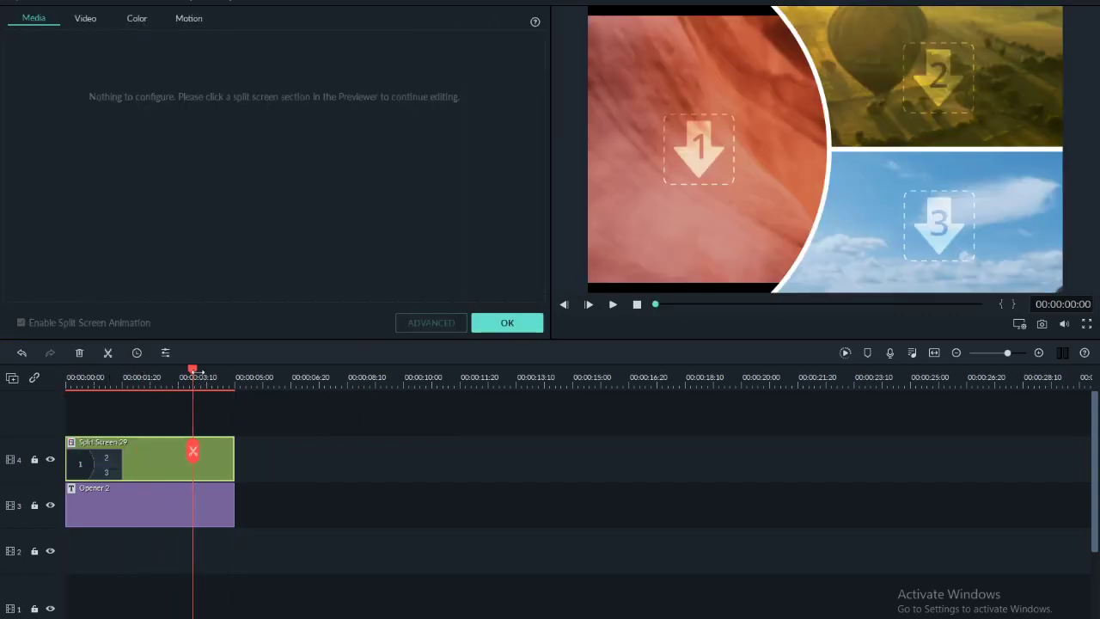
drag(194, 372, 57, 368)
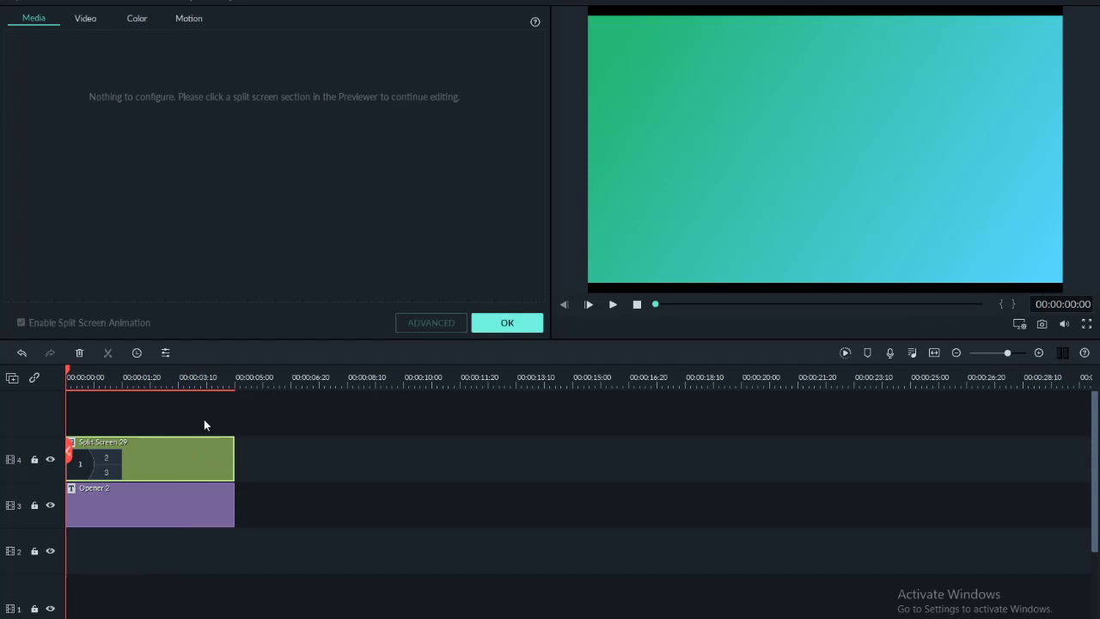
click(82, 373)
drag(86, 373, 181, 394)
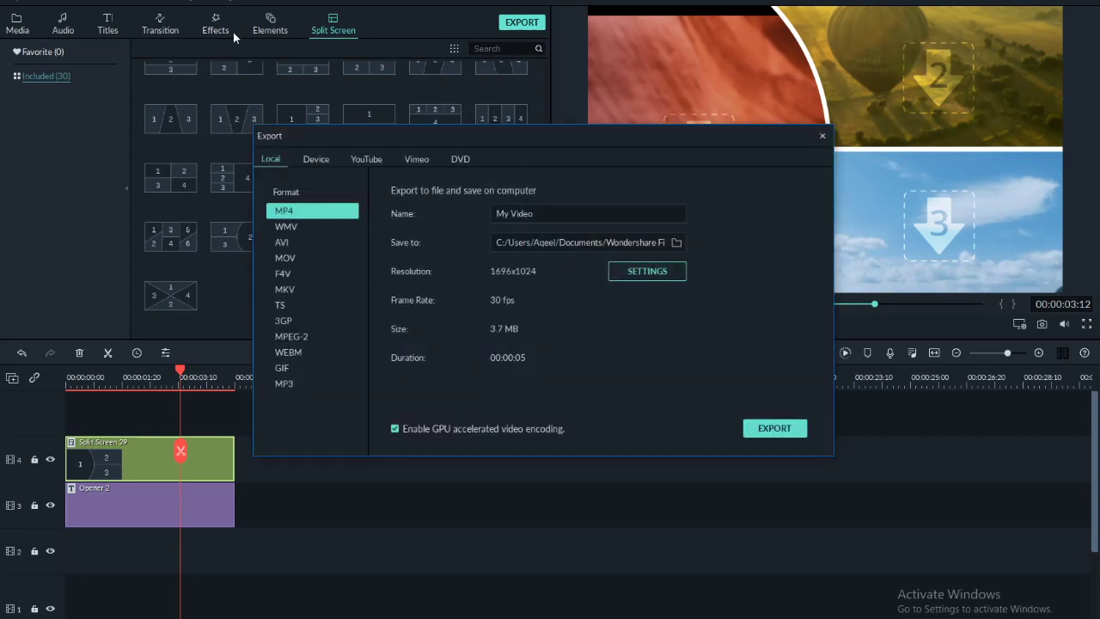
- Close the Export dialog with its MP4 options without exporting, and switch to the OBS Studio window
click(821, 137)
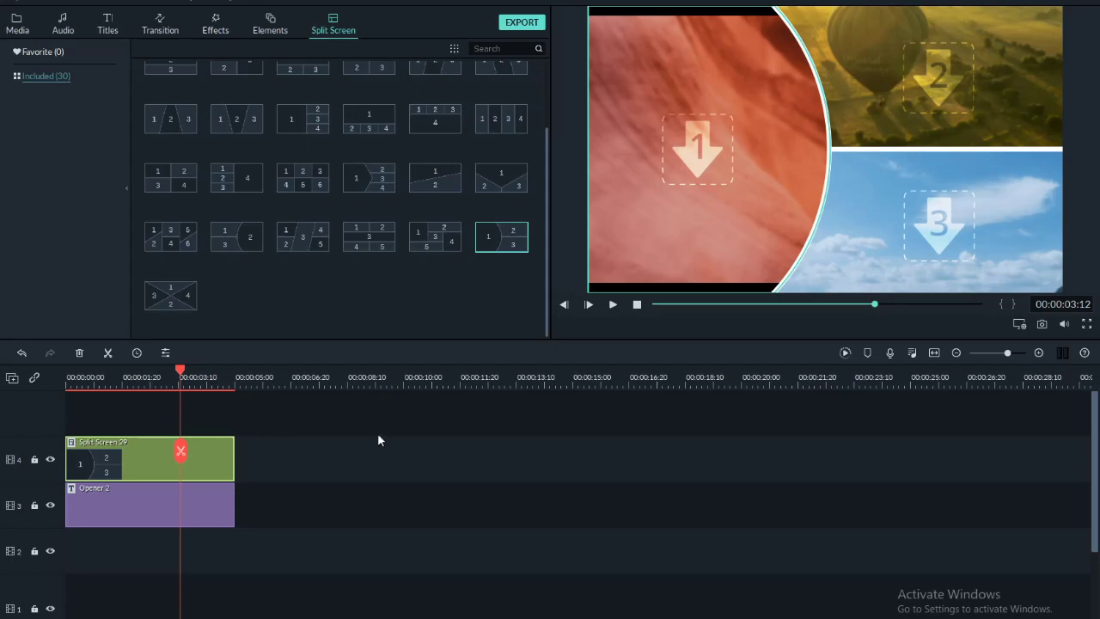
key(alt+Tab)
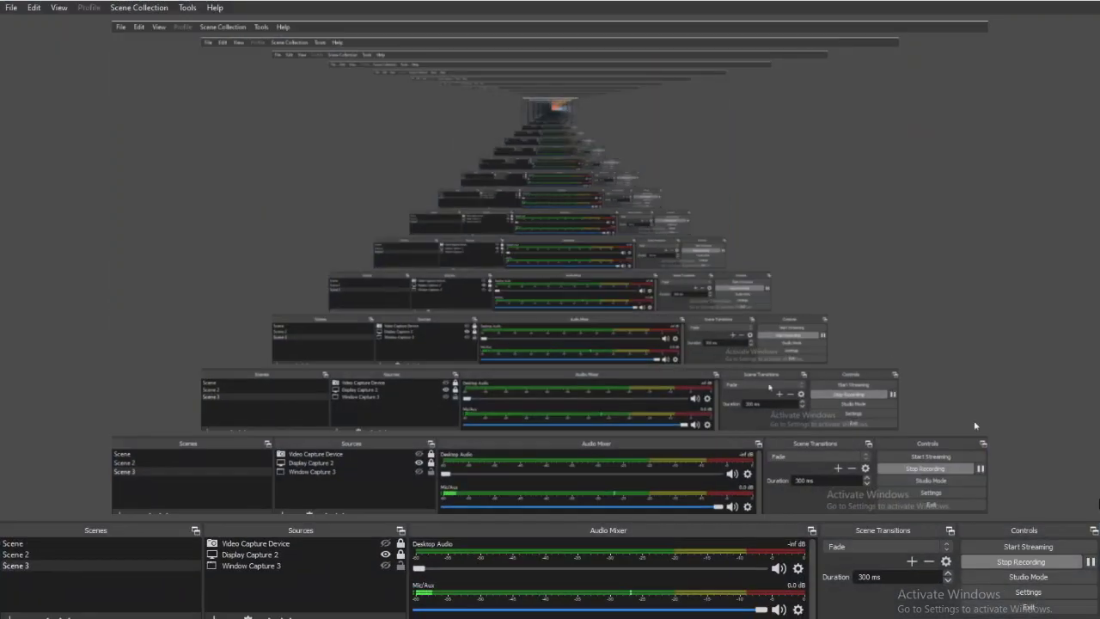